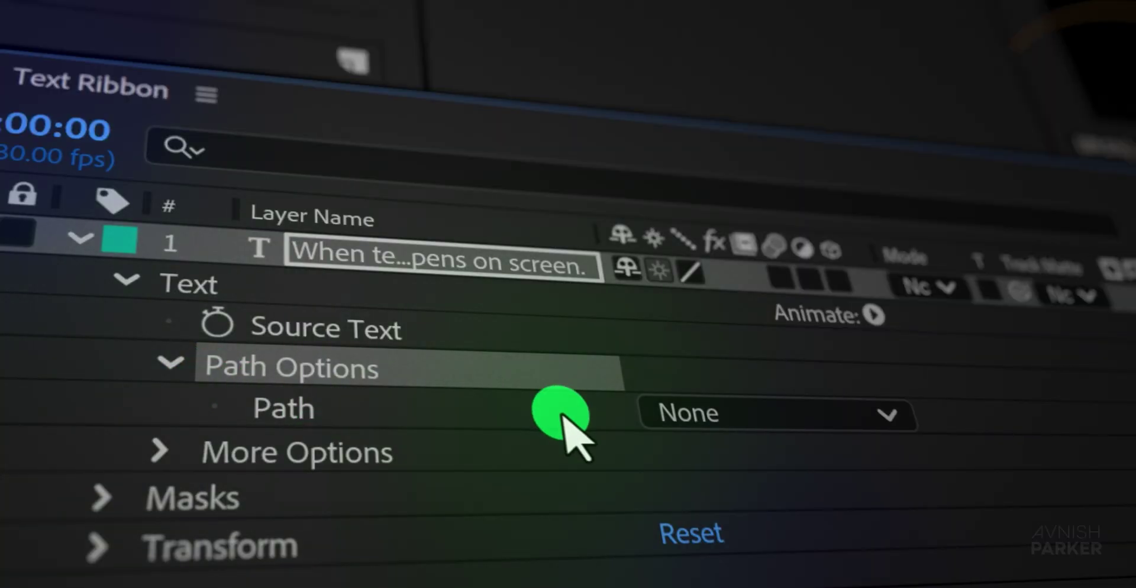
Set Mask 1 as the text's path and link the ribbon's path to the Mask Path
{"action": "left_click", "coordinate": [774, 408]}
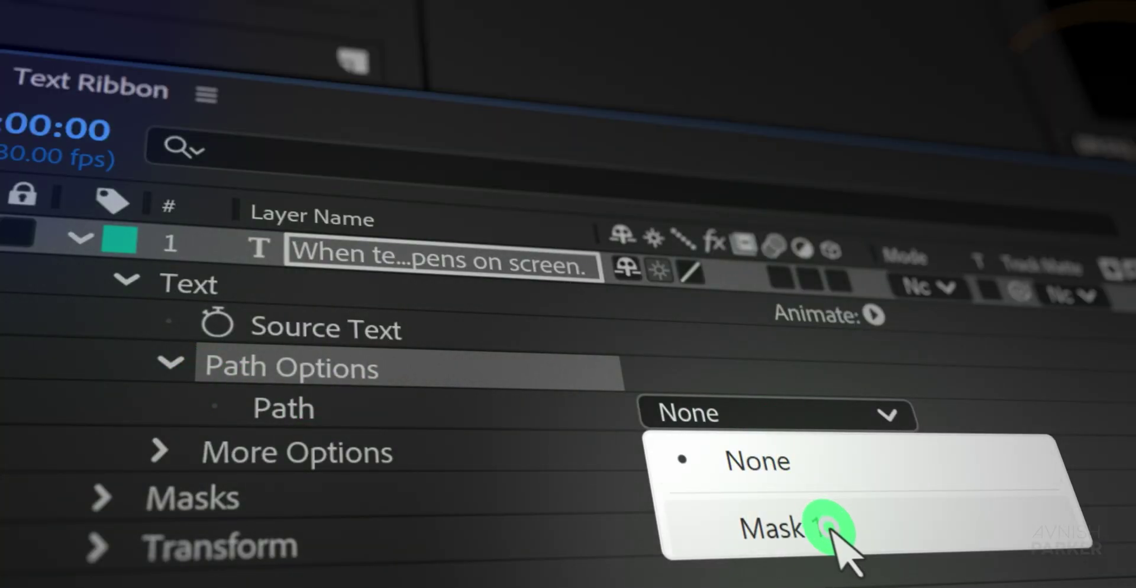
{"action": "left_click", "coordinate": [829, 527]}
{"action": "left_click_drag", "start_coordinate": [934, 548], "coordinate": [216, 273]}
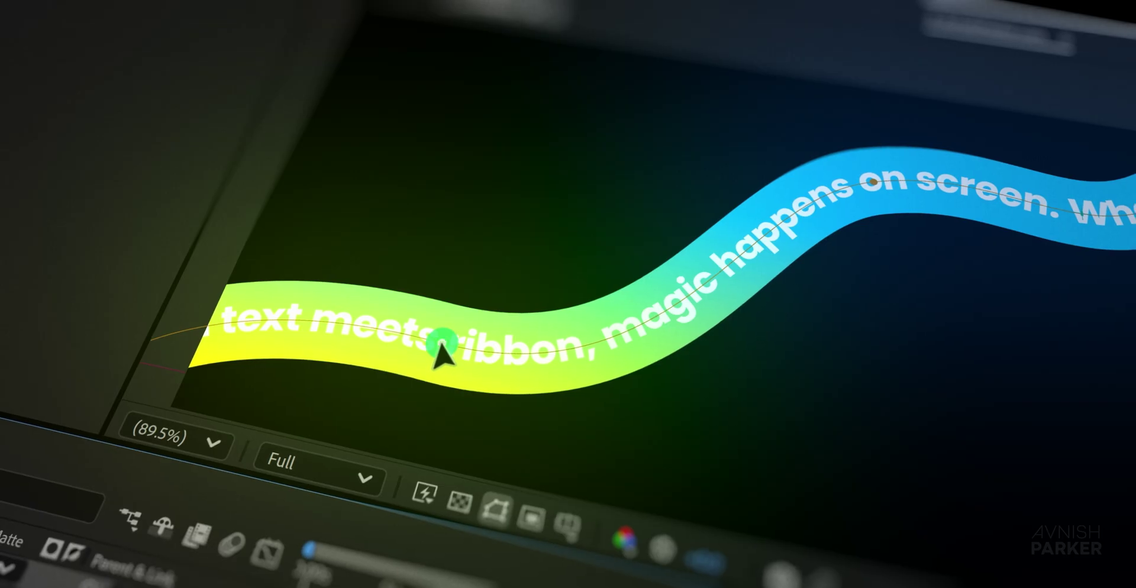
Reshape the ribbon's wave points, lift and bend its right end into a tail, and shift it left
{"action": "left_click_drag", "start_coordinate": [441, 349], "coordinate": [490, 211]}
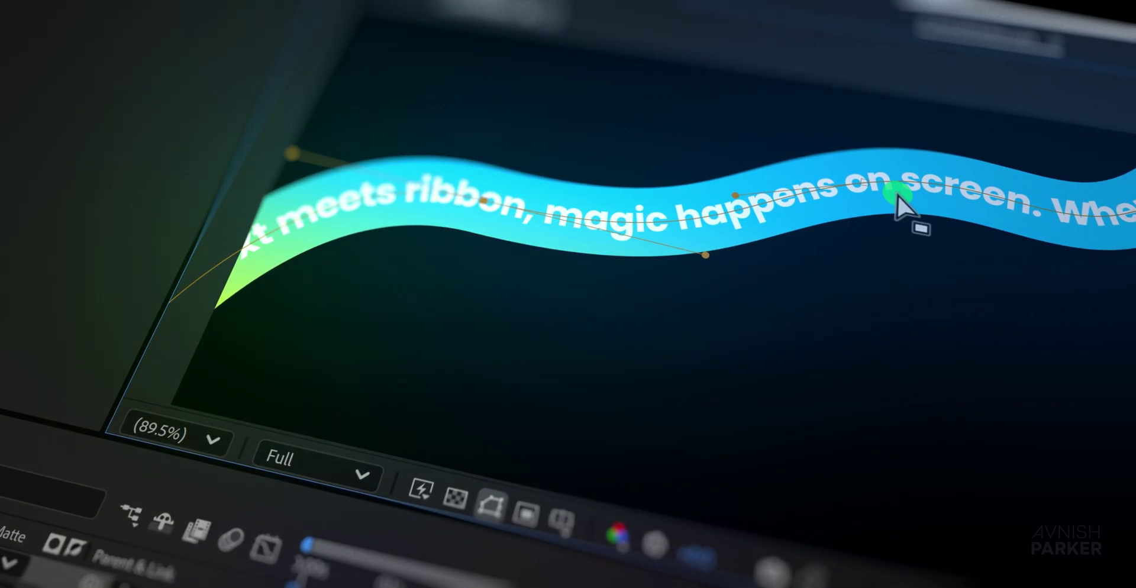
{"action": "left_click_drag", "start_coordinate": [894, 197], "coordinate": [912, 364]}
{"action": "left_click_drag", "start_coordinate": [1089, 277], "coordinate": [985, 83]}
{"action": "left_click_drag", "start_coordinate": [975, 339], "coordinate": [972, 304]}
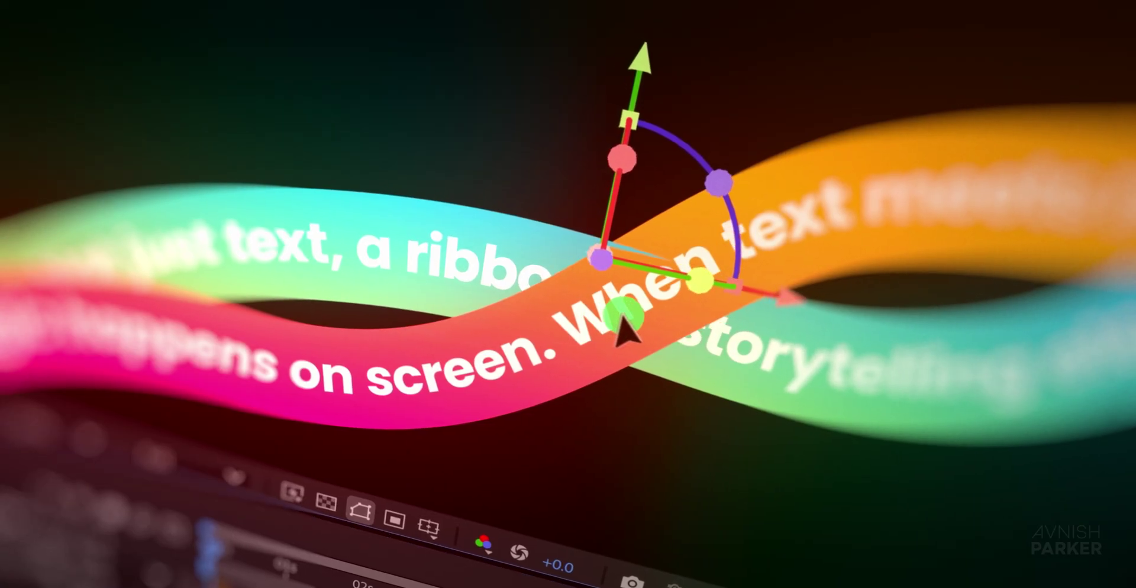
{"action": "left_click_drag", "start_coordinate": [617, 317], "coordinate": [543, 300]}
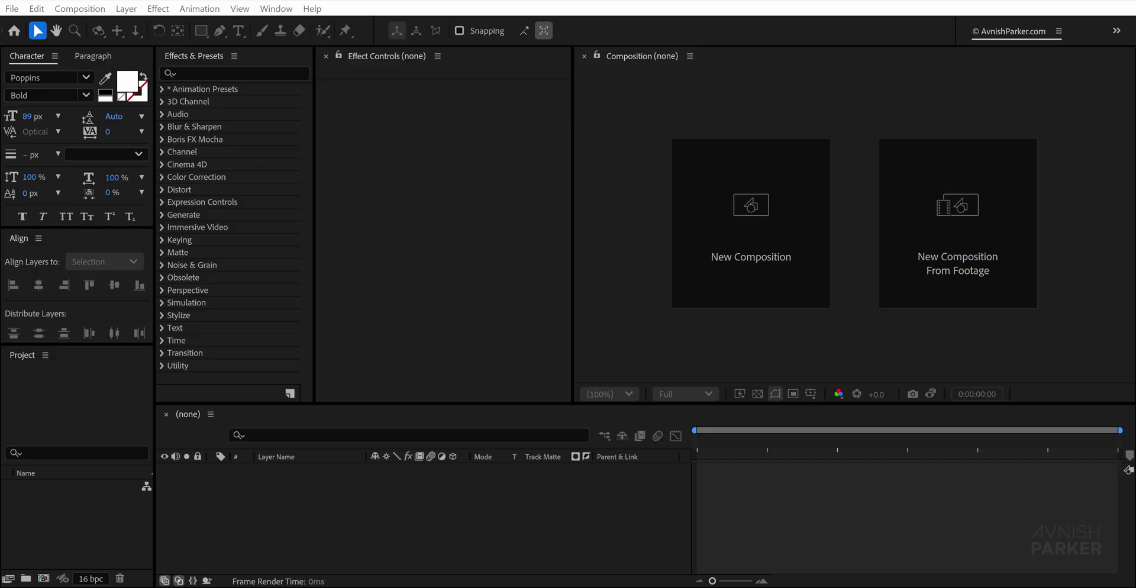
Create a 'Text Ribbon' composition using the landscape HD 1920×1080, 30 fps, 10-second preset
{"action": "left_click", "coordinate": [772, 286]}
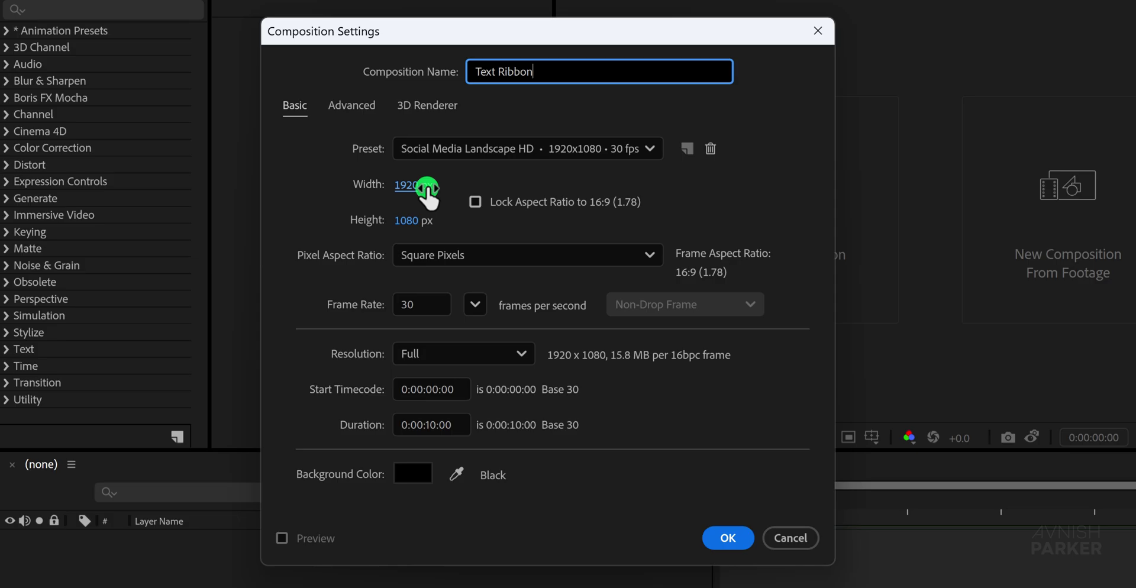
{"action": "left_click", "coordinate": [478, 152]}
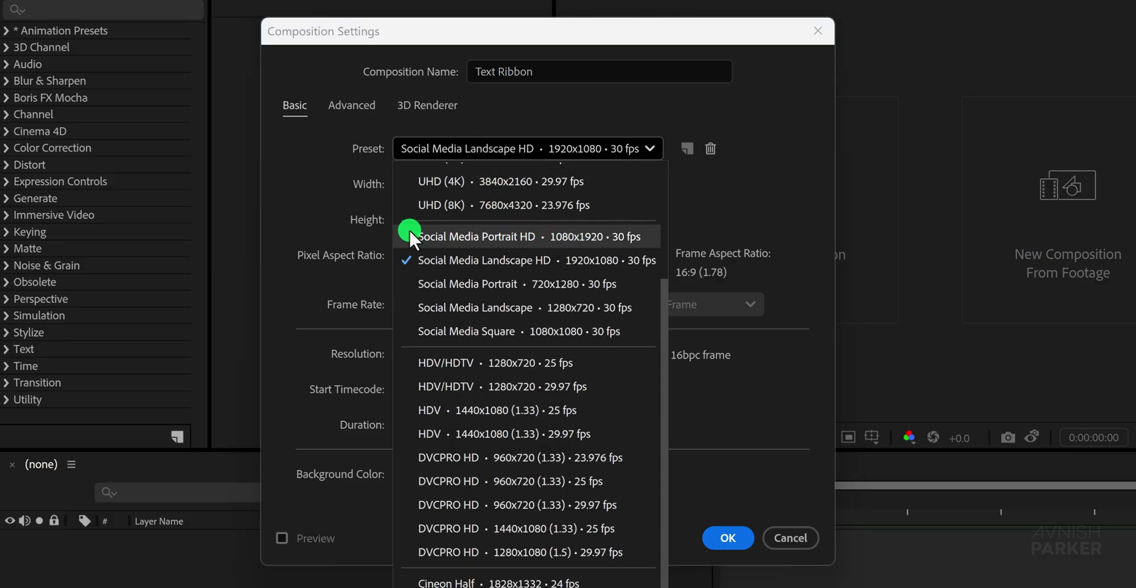
{"action": "left_click", "coordinate": [323, 219]}
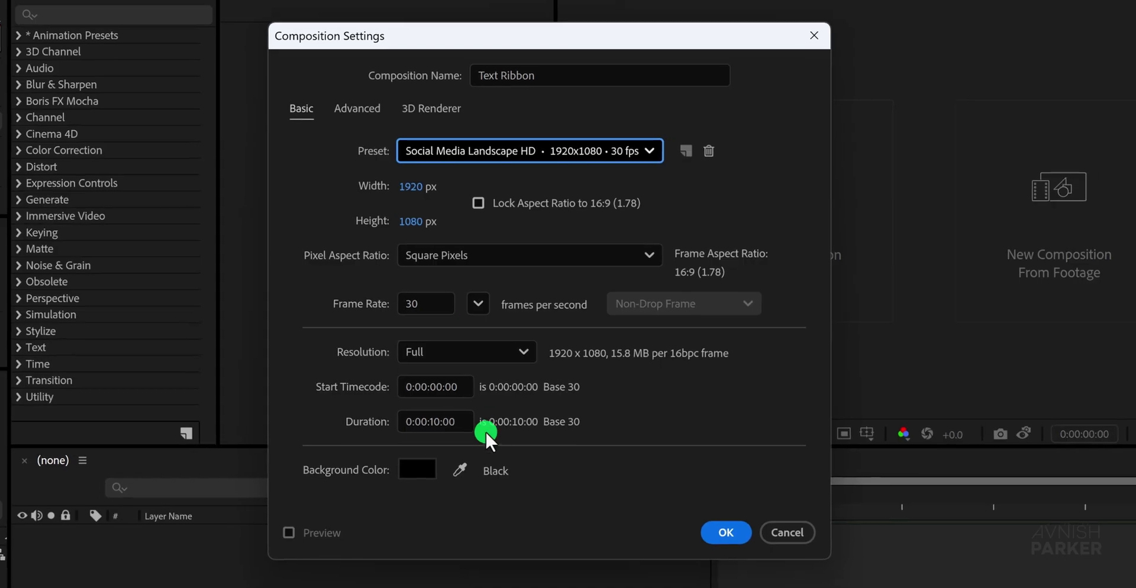
{"action": "left_click", "coordinate": [710, 533]}
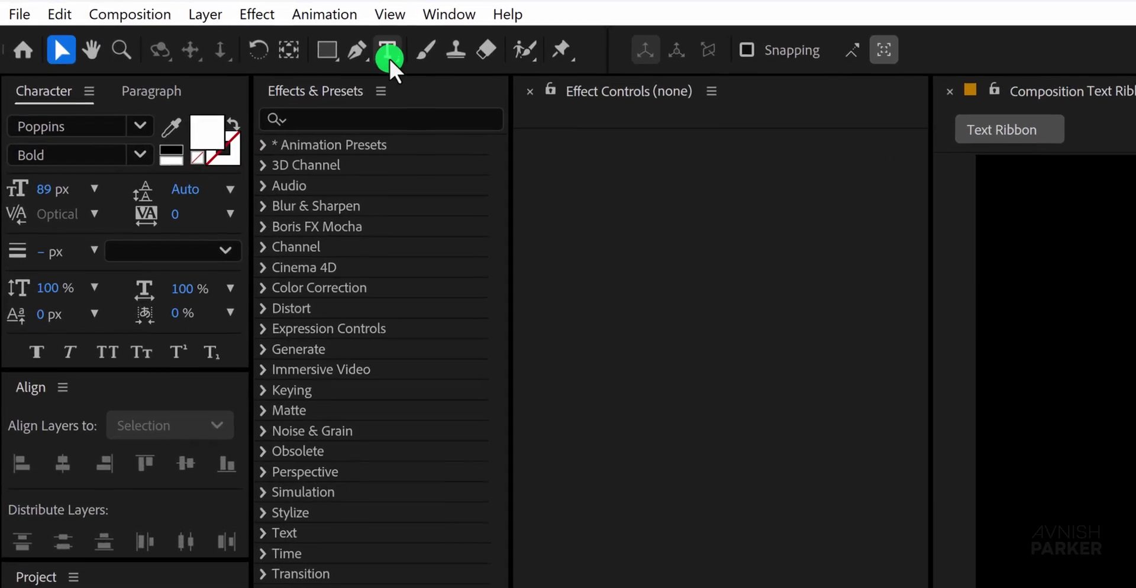
Paste the sentence 'When text meets ribbon, magic happens on screen.' into a new text layer
{"action": "left_click", "coordinate": [240, 31]}
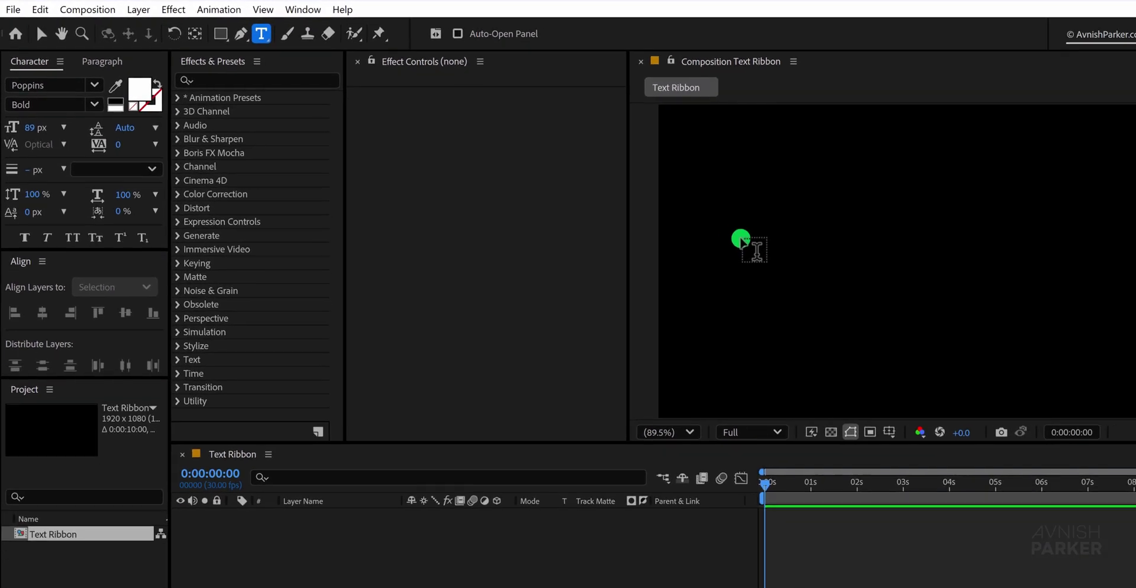
{"action": "left_click", "coordinate": [1135, 376]}
{"action": "type", "text": "When text meets ribbon, magic happens on screen."}
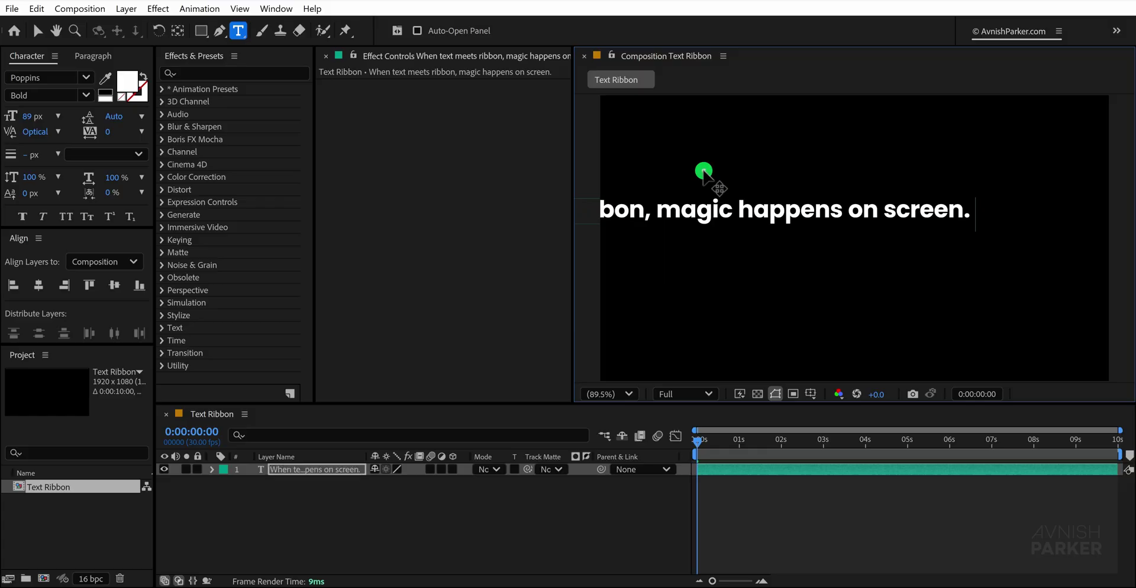
{"action": "left_click_drag", "start_coordinate": [695, 172], "coordinate": [827, 185]}
Reduce the font size to 66 px and centre the text horizontally and vertically
{"action": "left_click_drag", "start_coordinate": [29, 116], "coordinate": [24, 117]}
{"action": "left_click", "coordinate": [38, 285]}
{"action": "left_click", "coordinate": [114, 285]}
{"action": "left_click", "coordinate": [1052, 243]}
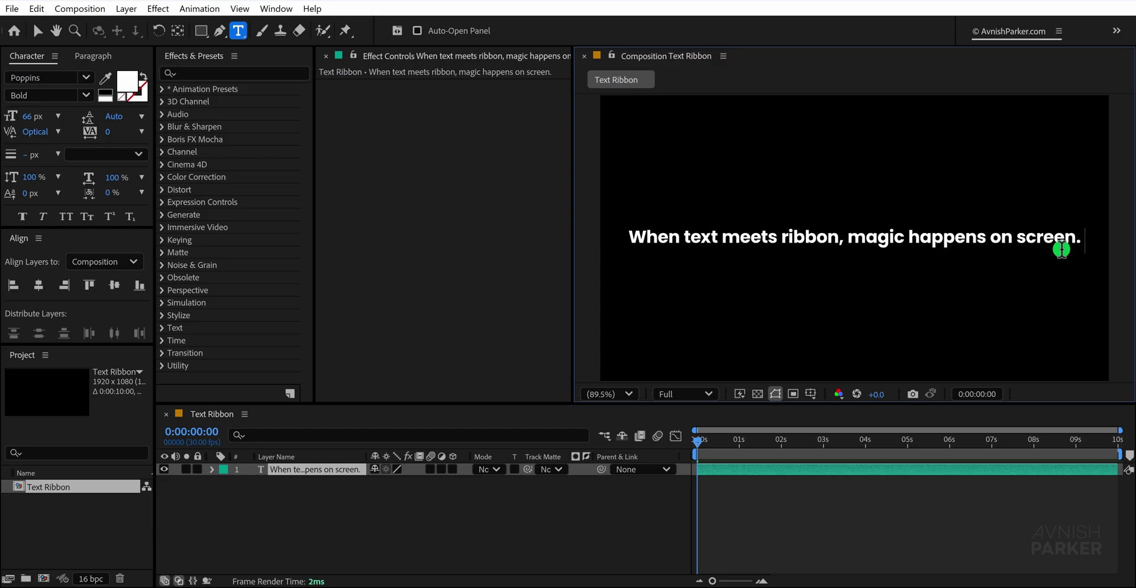
Copy the sentence and paste a second copy after 'screen.' on the same line
{"action": "key", "text": "ctrl+a"}
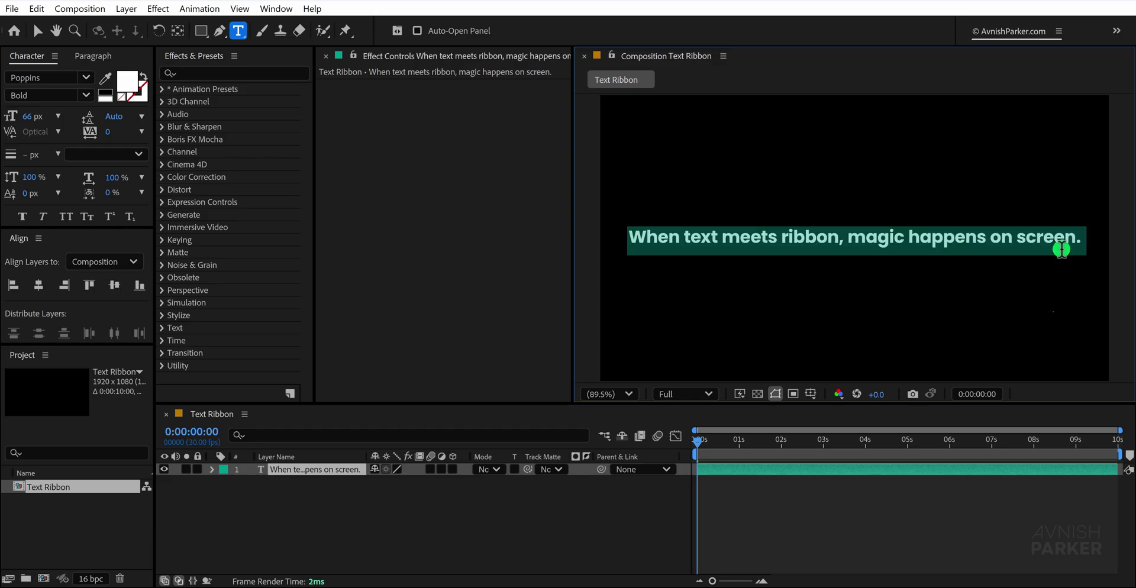
{"action": "key", "text": "ctrl+c"}
{"action": "key", "text": "Right"}
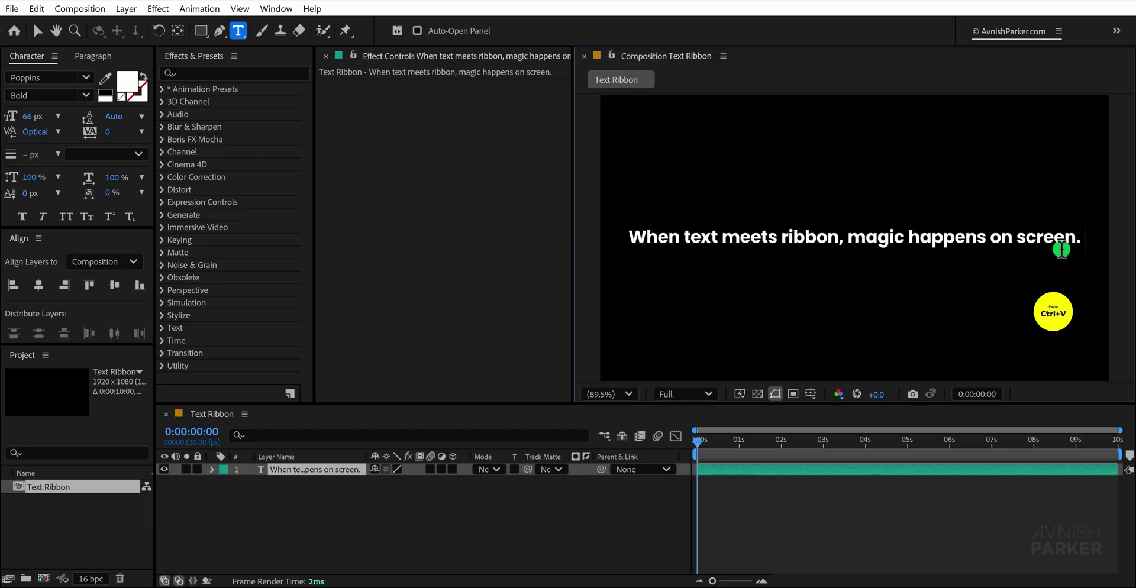
{"action": "key", "text": "ctrl+v"}
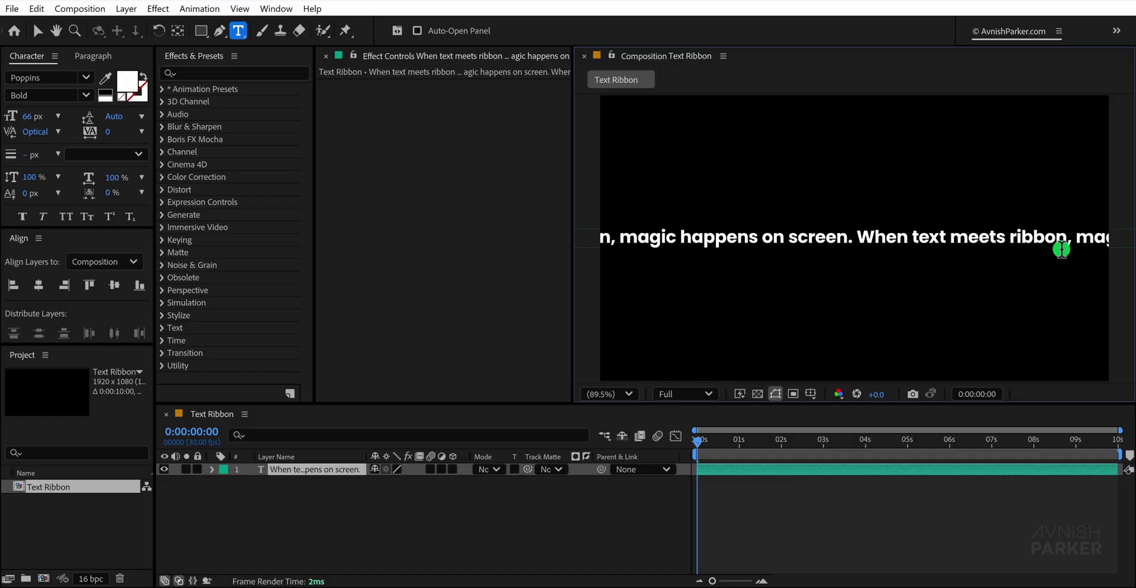
{"action": "key", "text": "Escape"}
Move the text layer to start at the left edge and centre it vertically
{"action": "key", "text": "v"}
{"action": "left_click_drag", "start_coordinate": [731, 286], "coordinate": [722, 227]}
{"action": "left_click", "coordinate": [116, 287]}
{"action": "left_click", "coordinate": [355, 527]}
{"action": "left_click", "coordinate": [277, 472]}
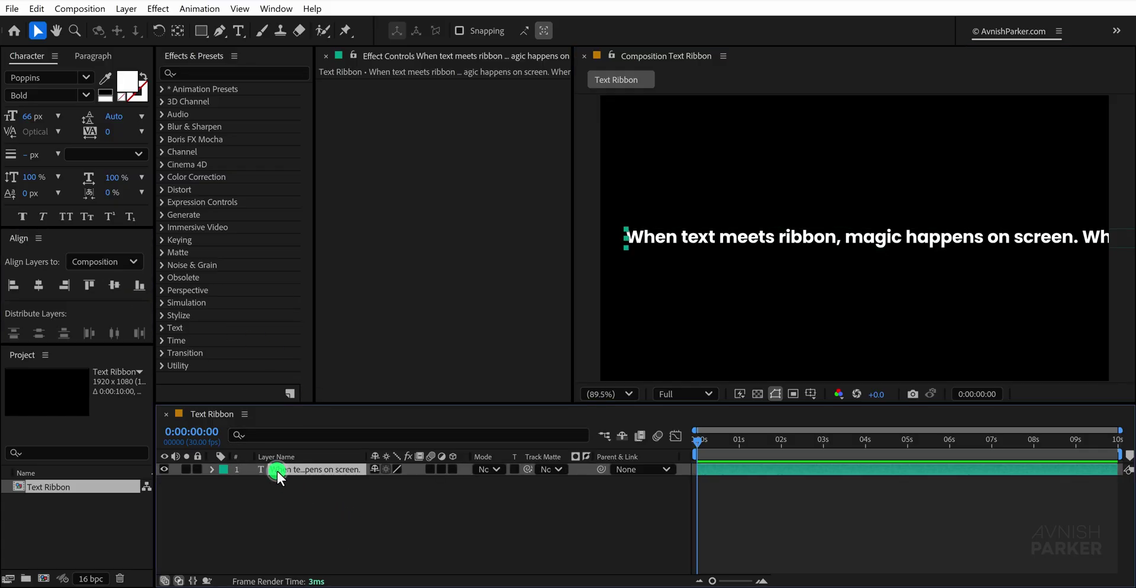
With the Pen tool, place curved points from lower left toward the top right of the text layer
{"action": "left_click", "coordinate": [220, 30]}
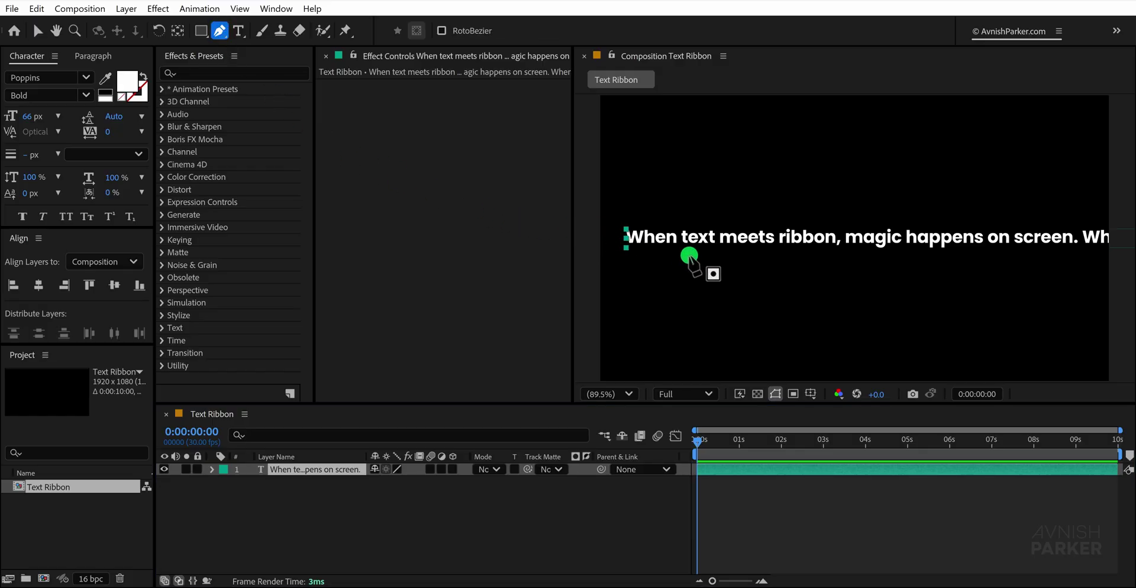
{"action": "scroll", "coordinate": [731, 269], "scroll_direction": "down", "scroll_amount": 4}
{"action": "scroll", "coordinate": [796, 248], "scroll_direction": "up", "scroll_amount": 2}
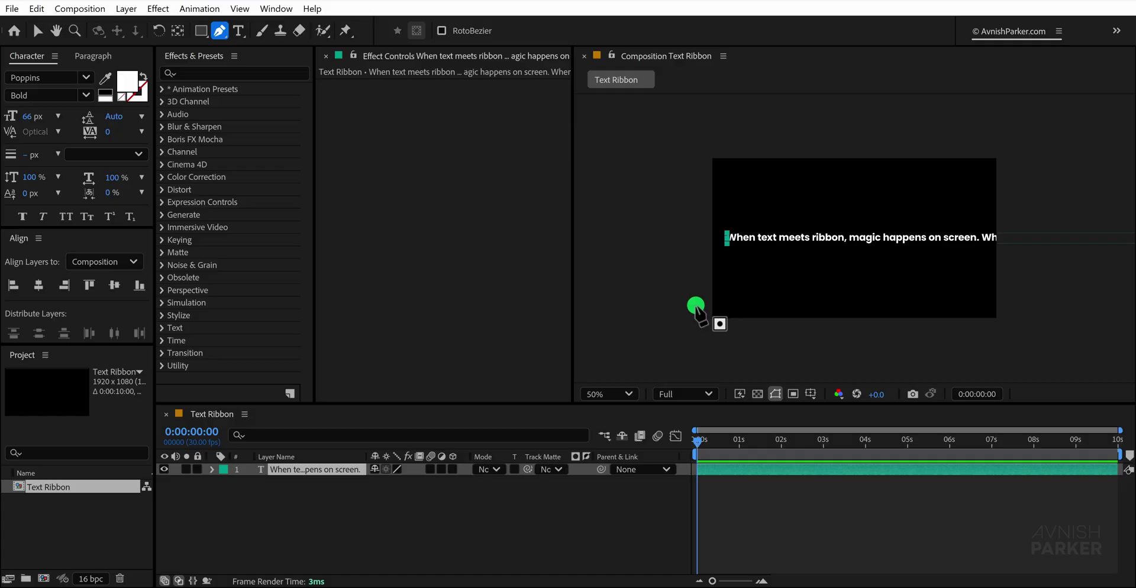
{"action": "left_click", "coordinate": [695, 306]}
{"action": "left_click_drag", "start_coordinate": [773, 276], "coordinate": [823, 240]}
{"action": "left_click_drag", "start_coordinate": [876, 213], "coordinate": [920, 211]}
{"action": "left_click_drag", "start_coordinate": [1013, 170], "coordinate": [1031, 128]}
Reshape the second and third points to smooth the wave, then fit the viewer up to 100%
{"action": "left_click_drag", "start_coordinate": [775, 279], "coordinate": [721, 258]}
{"action": "left_click_drag", "start_coordinate": [876, 213], "coordinate": [953, 180]}
{"action": "left_click", "coordinate": [904, 200]}
{"action": "left_click", "coordinate": [610, 394]}
{"action": "left_click", "coordinate": [651, 121]}
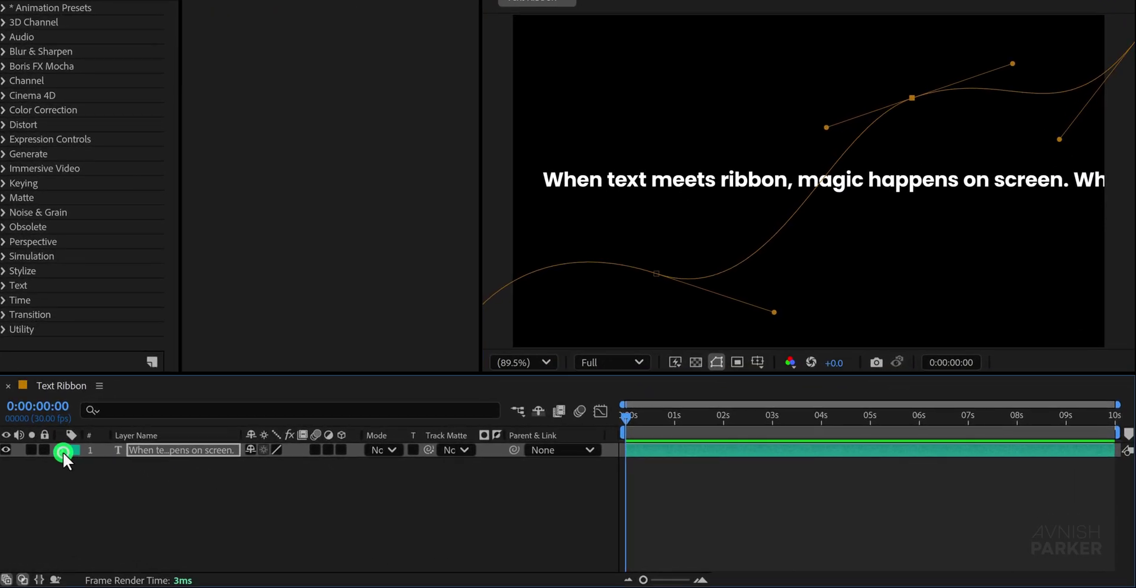
Under Text > Path Options, set the text's Path to Mask 1
{"action": "left_click", "coordinate": [63, 452]}
{"action": "left_click", "coordinate": [76, 465]}
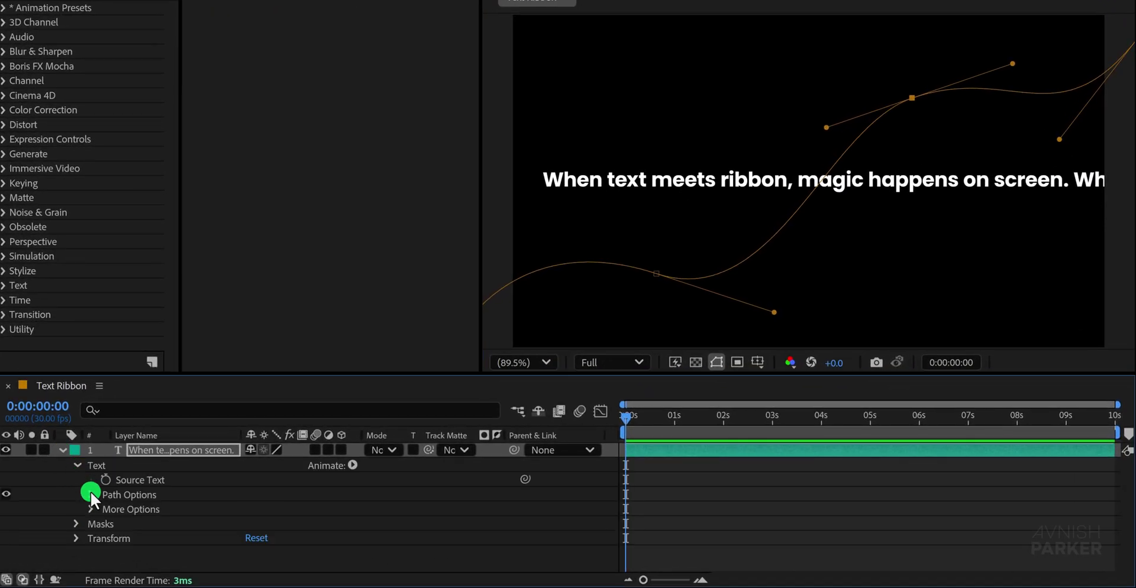
{"action": "left_click", "coordinate": [117, 496]}
{"action": "left_click", "coordinate": [92, 495]}
{"action": "left_click", "coordinate": [299, 508]}
{"action": "left_click", "coordinate": [308, 551]}
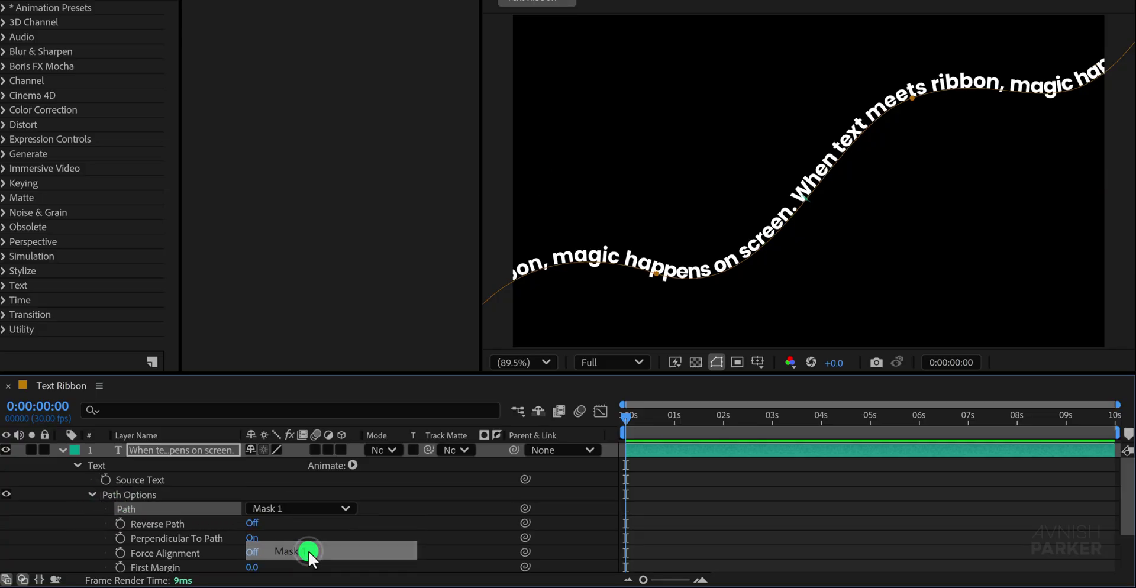
{"action": "left_click", "coordinate": [393, 527]}
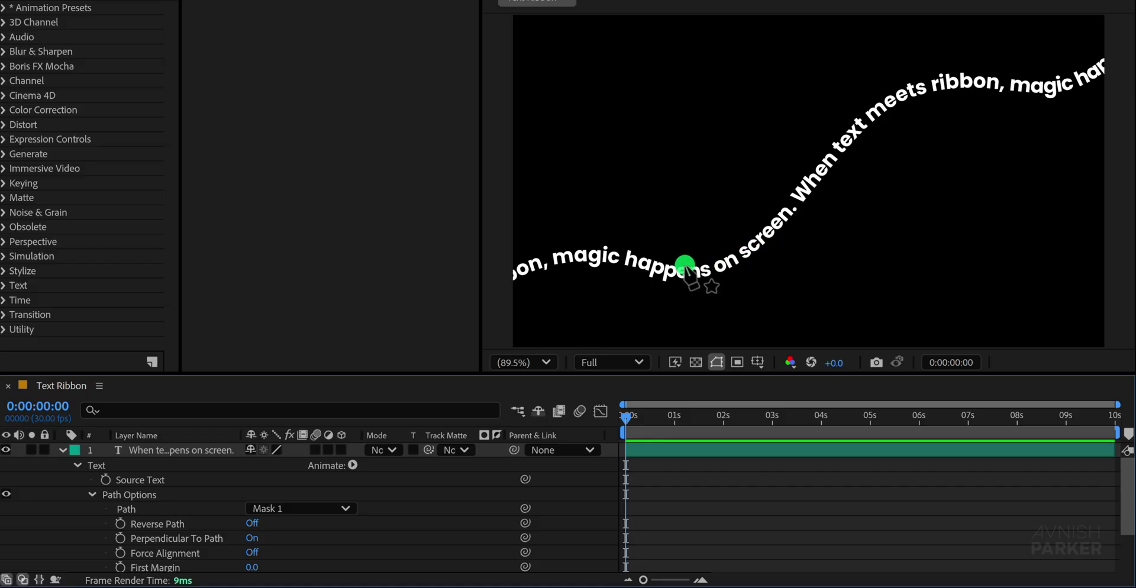
Add a point on the curve near 'happens' and drag its handle to smooth the bend
{"action": "left_click", "coordinate": [207, 452]}
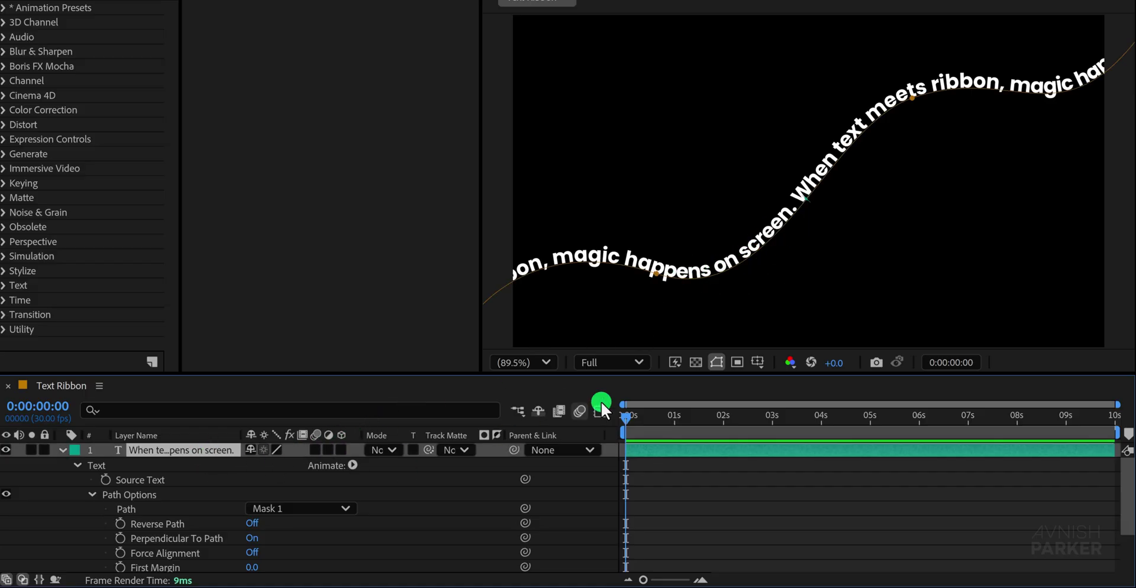
{"action": "left_click", "coordinate": [658, 272]}
{"action": "left_click_drag", "start_coordinate": [773, 321], "coordinate": [810, 282]}
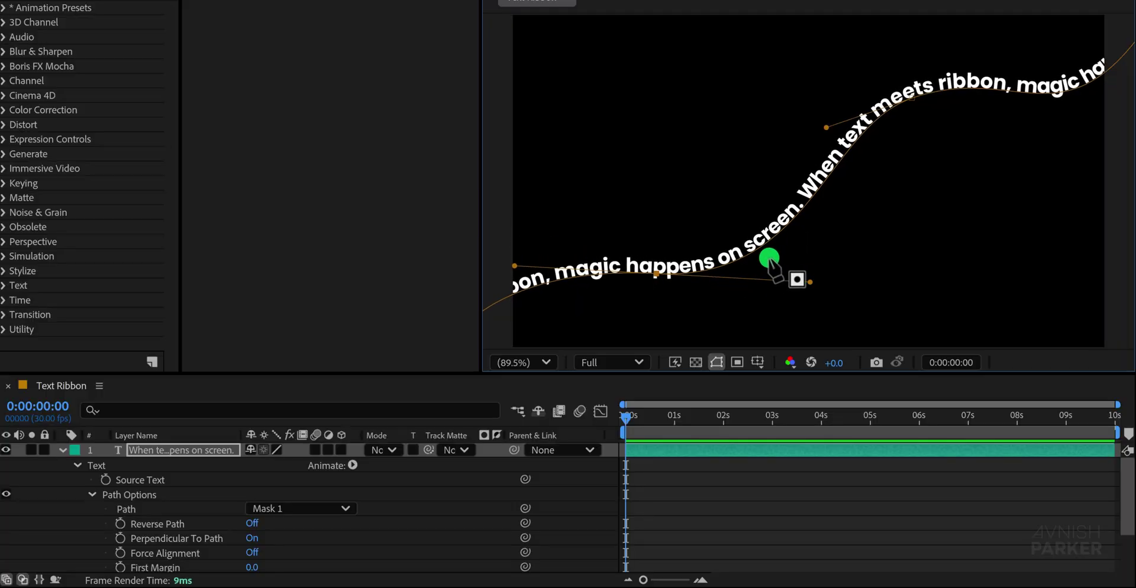
{"action": "left_click", "coordinate": [552, 490]}
Collapse the layer's properties and rename the text layer 'Text'
{"action": "left_click", "coordinate": [60, 450]}
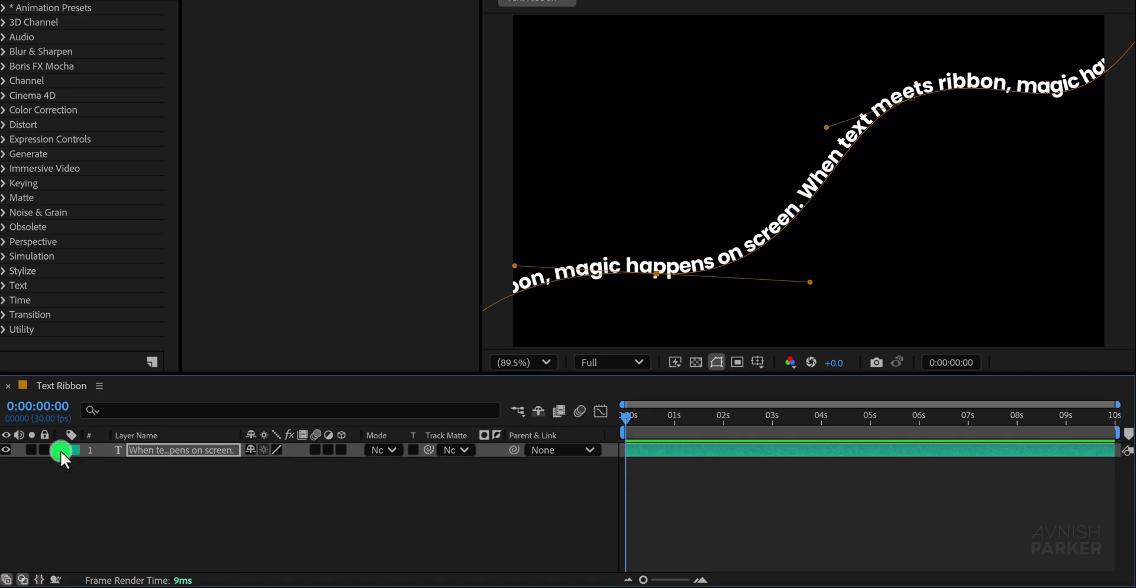
{"action": "left_click", "coordinate": [172, 484]}
{"action": "left_click", "coordinate": [158, 450]}
{"action": "key", "text": "Return"}
{"action": "type", "text": "Text"}
{"action": "key", "text": "Return"}
For the Pen tool, choose no fill and a 200 px magenta-to-yellow linear gradient stroke, then zoom out
{"action": "left_click", "coordinate": [168, 494]}
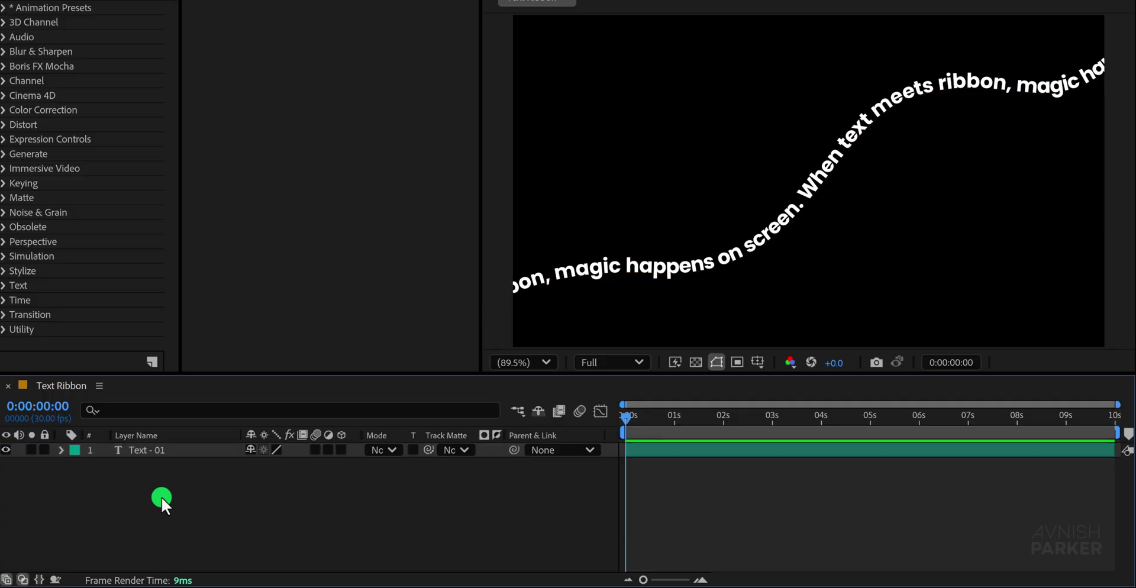
{"action": "left_click", "coordinate": [256, 39]}
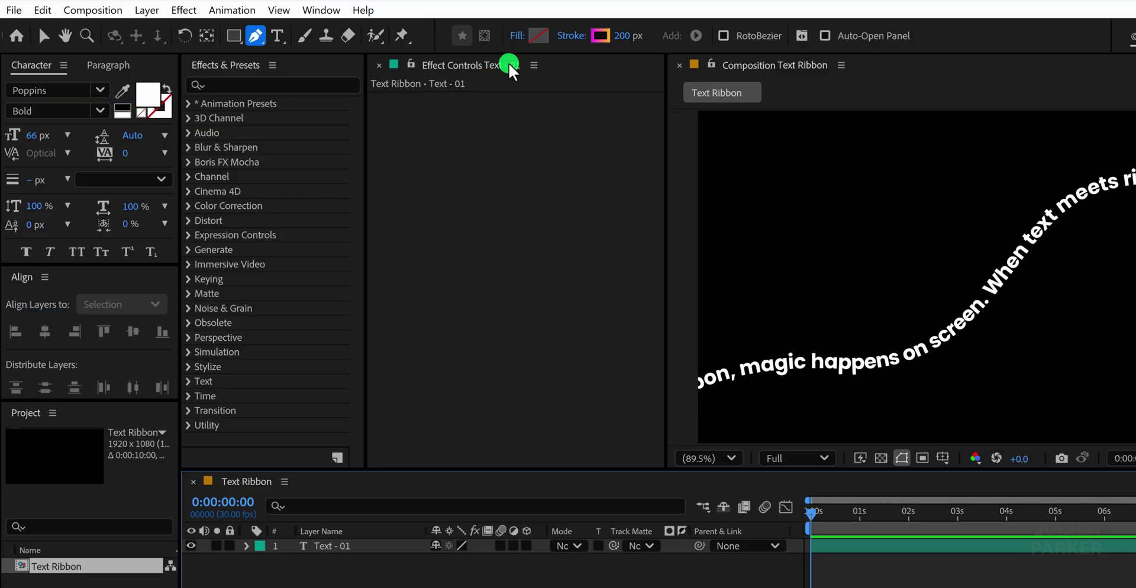
{"action": "left_click", "coordinate": [519, 36]}
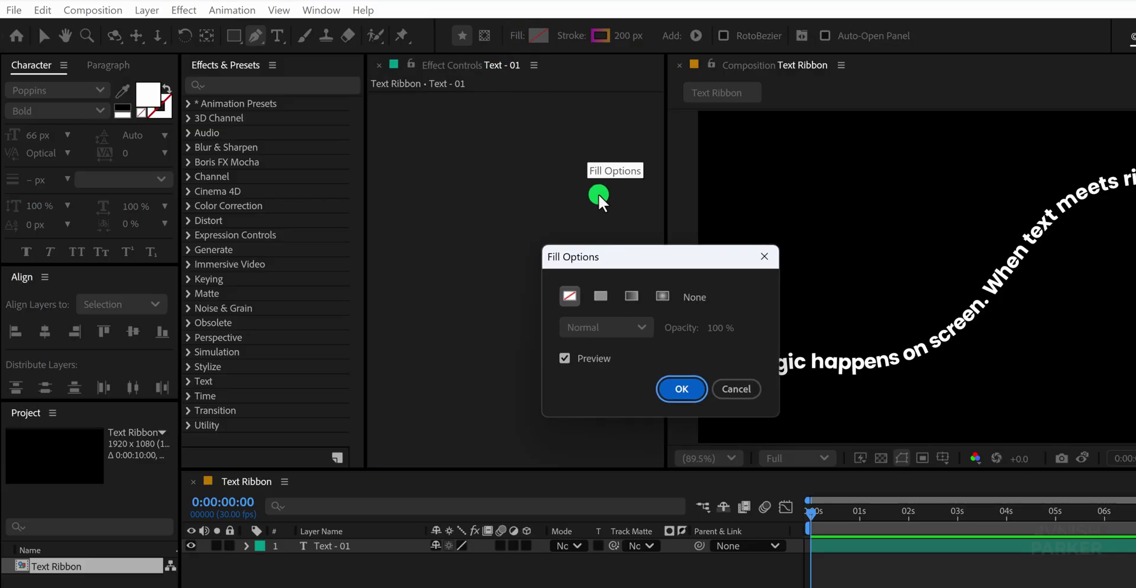
{"action": "left_click", "coordinate": [693, 389]}
{"action": "left_click", "coordinate": [568, 34]}
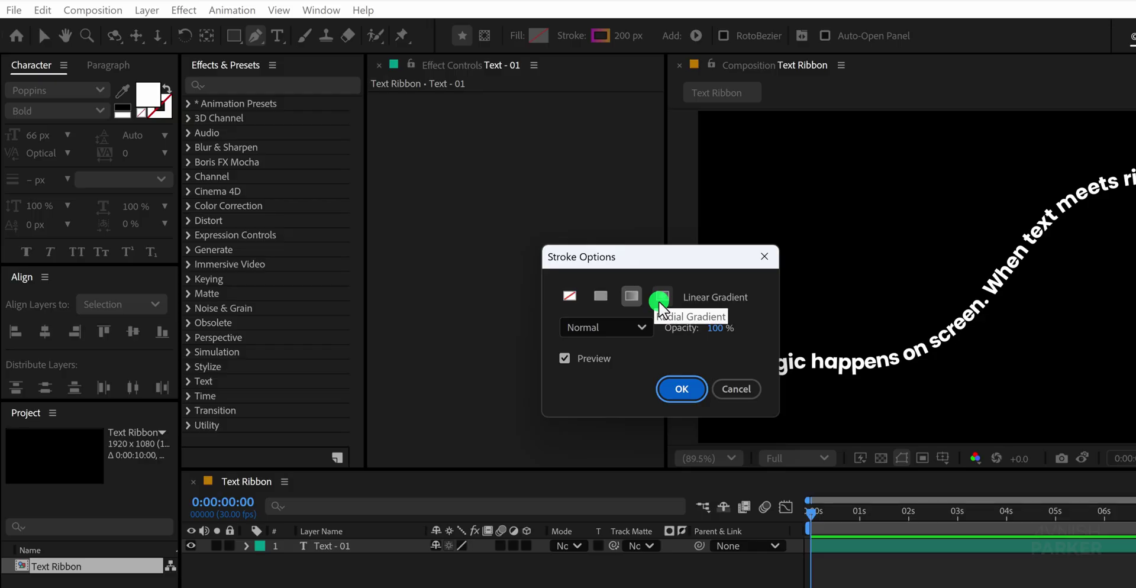
{"action": "left_click", "coordinate": [693, 391]}
{"action": "left_click", "coordinate": [601, 36]}
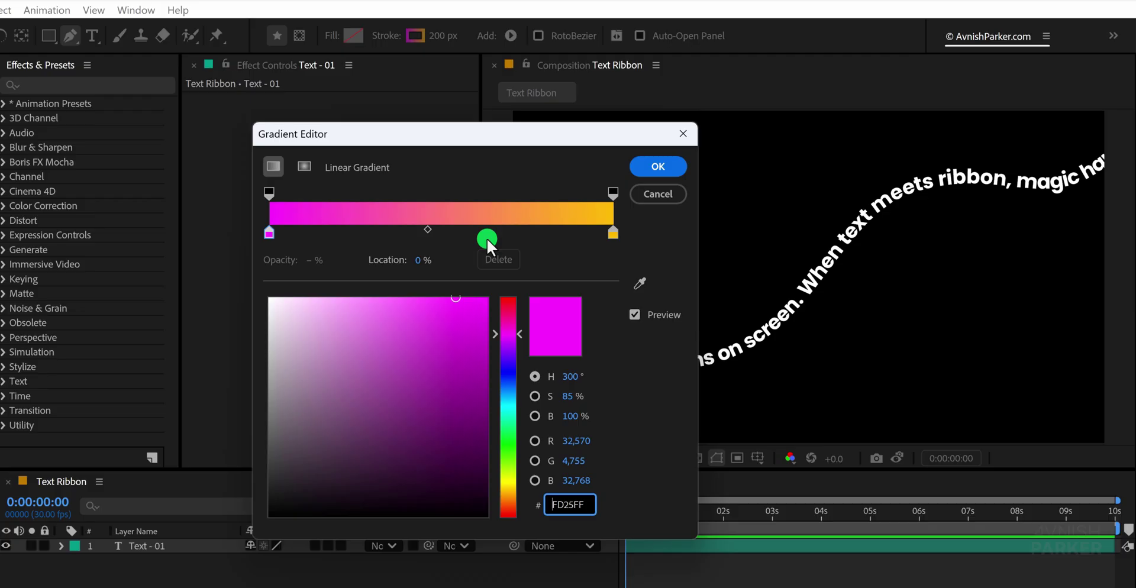
{"action": "left_click", "coordinate": [650, 166]}
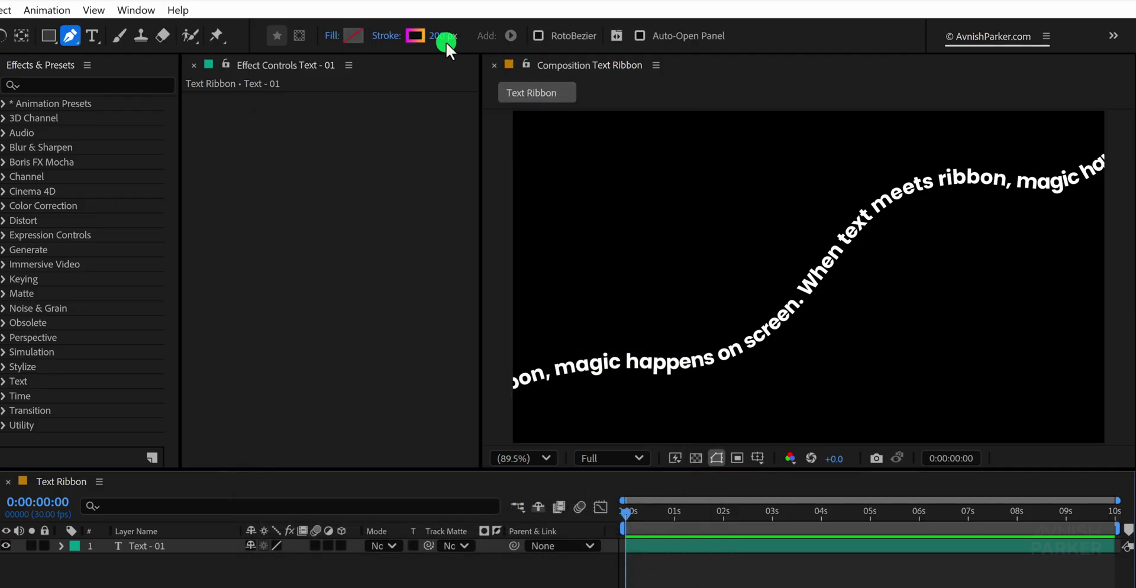
{"action": "key", "text": "comma"}
{"action": "key", "text": "comma"}
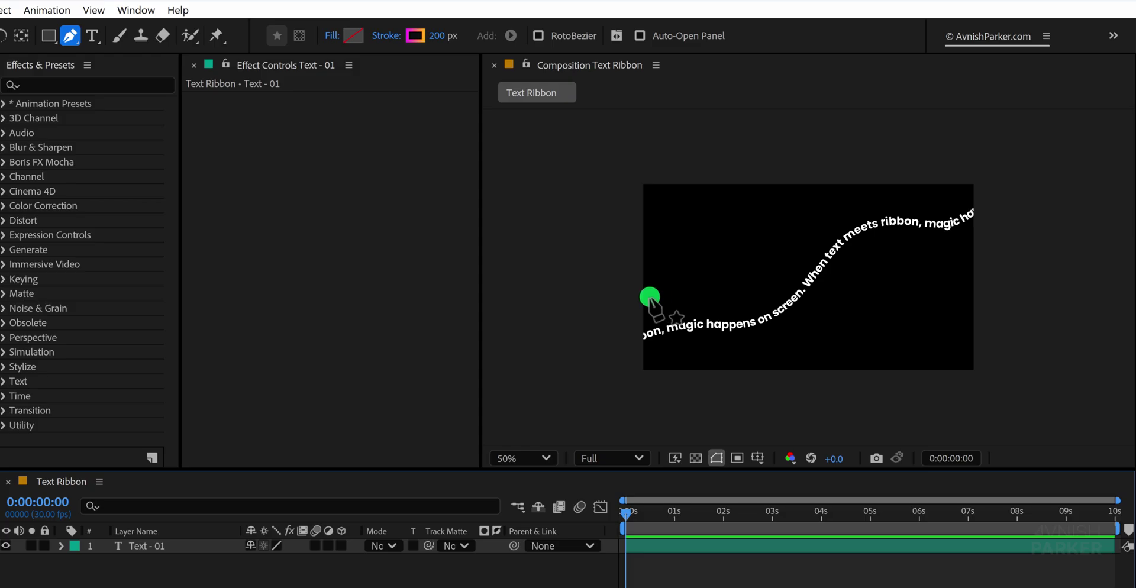
Draw a straight two-point gradient ribbon across the composition and fit it in the viewer
{"action": "left_click", "coordinate": [635, 288]}
{"action": "left_click", "coordinate": [989, 275]}
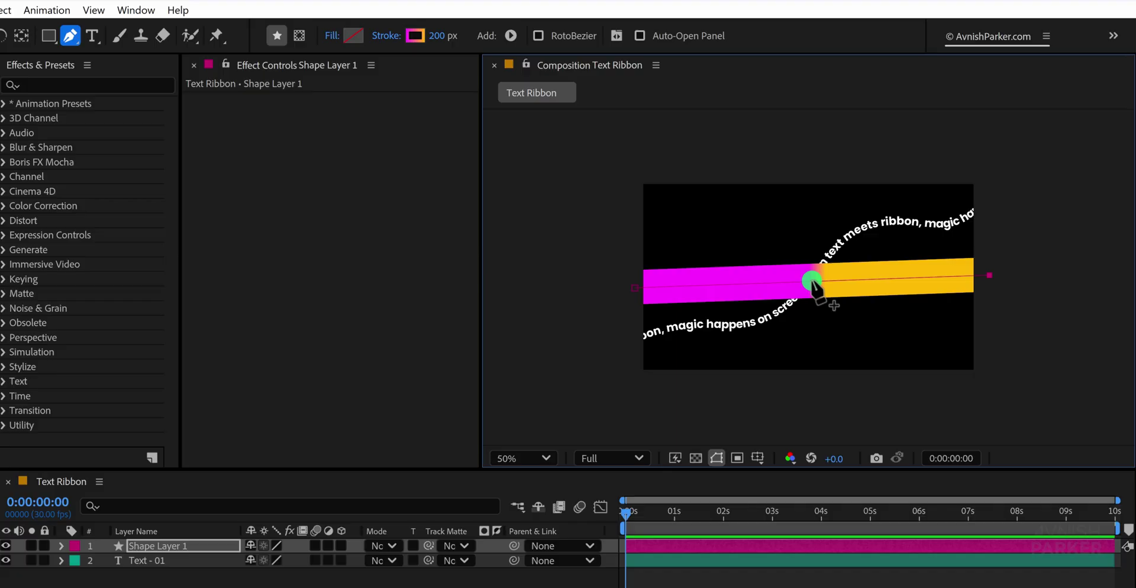
{"action": "left_click", "coordinate": [532, 460]}
{"action": "left_click", "coordinate": [551, 145]}
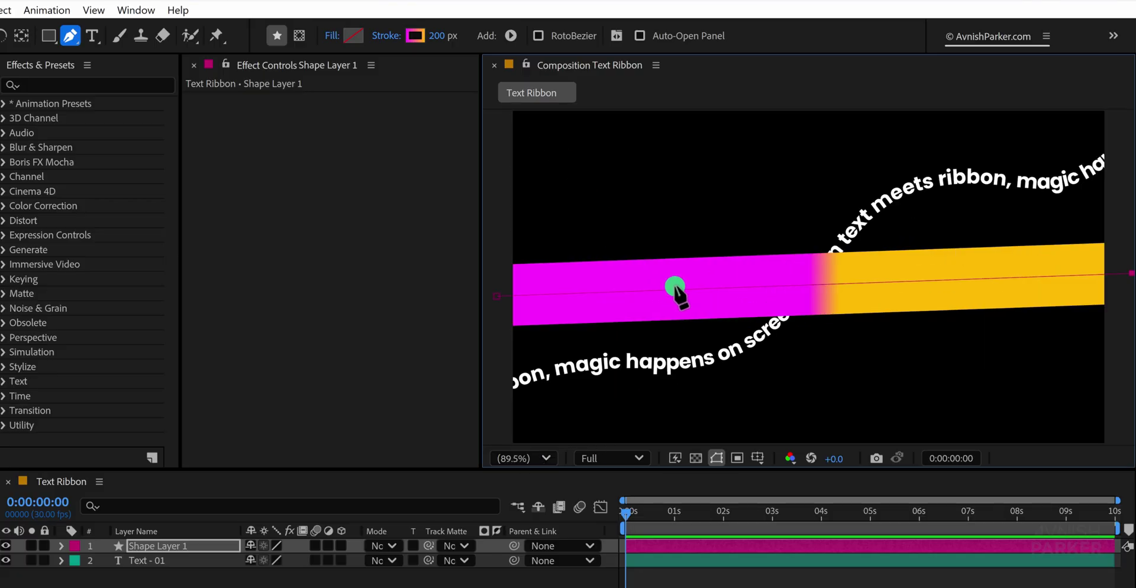
Nudge the ribbon slightly upward and move its layer beneath the text layer
{"action": "key", "text": "v"}
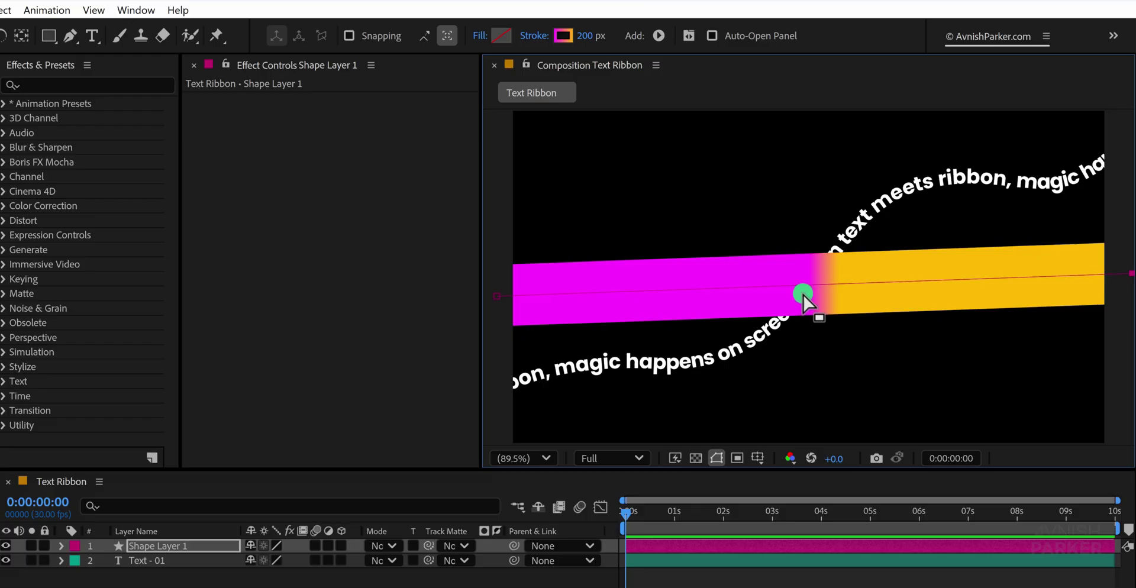
{"action": "left_click_drag", "start_coordinate": [804, 295], "coordinate": [808, 281]}
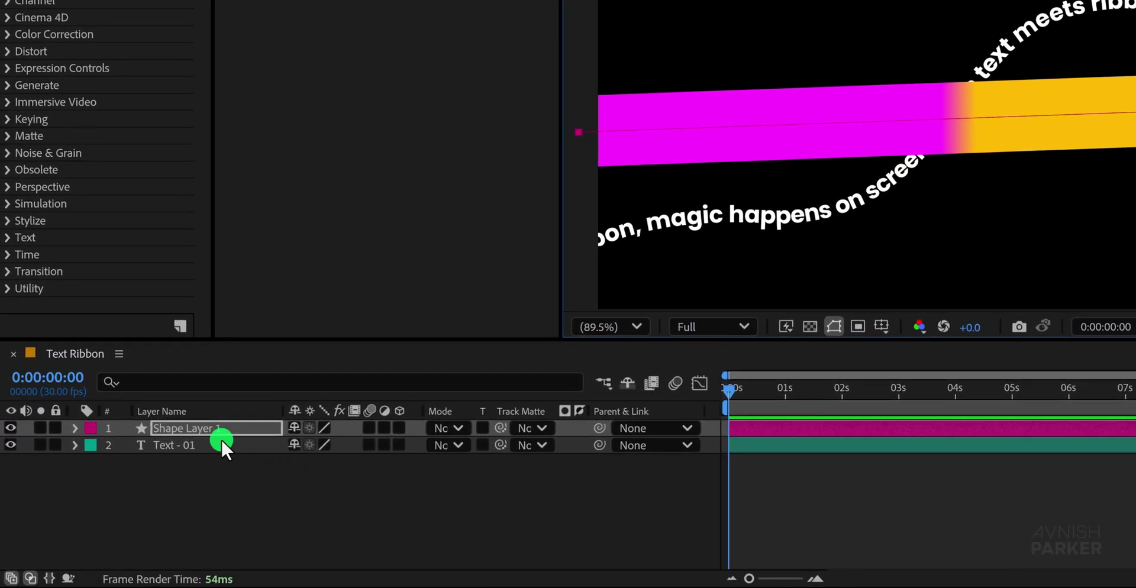
{"action": "left_click_drag", "start_coordinate": [206, 428], "coordinate": [211, 457]}
Reveal Text - 01's Mask Path and Shape Layer 1's Contents > Shape 1 > Path 1 Path property
{"action": "left_click", "coordinate": [206, 429]}
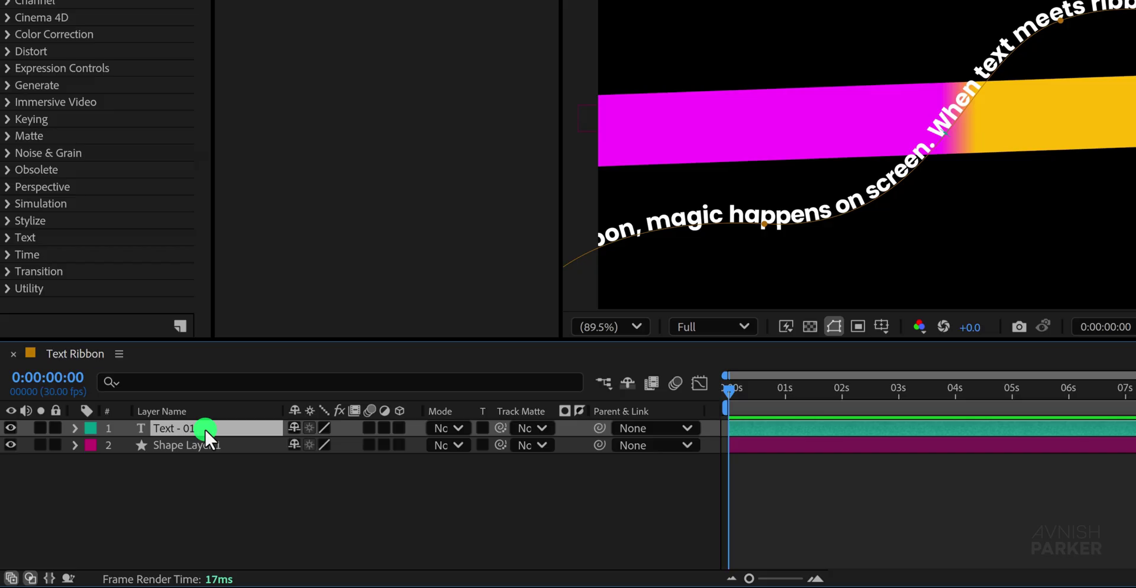
{"action": "key", "text": "m"}
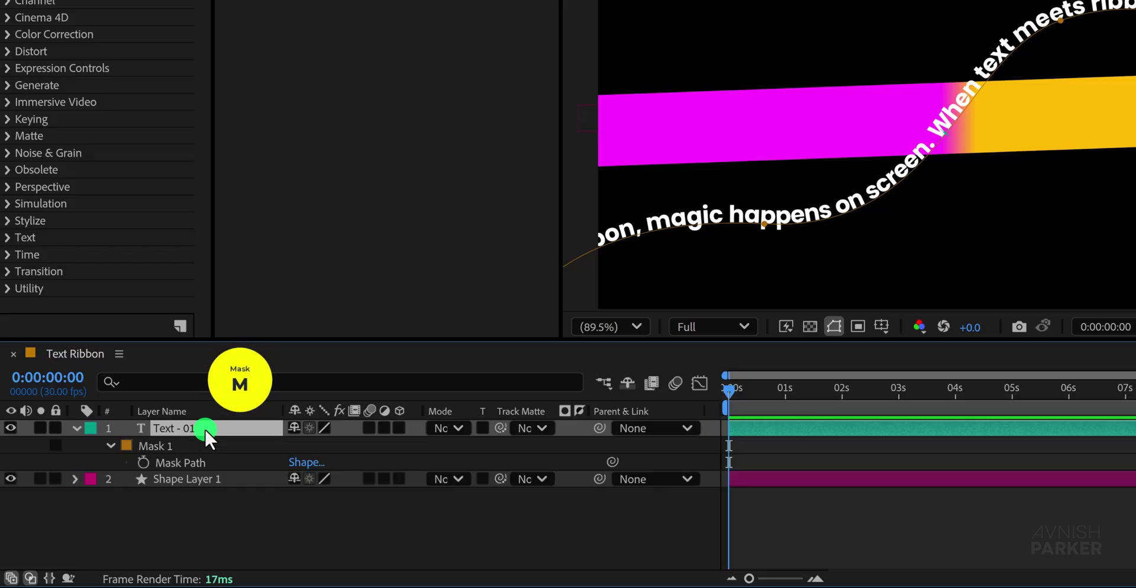
{"action": "left_click", "coordinate": [78, 480]}
{"action": "left_click", "coordinate": [92, 496]}
{"action": "left_click", "coordinate": [109, 513]}
{"action": "left_click", "coordinate": [161, 530]}
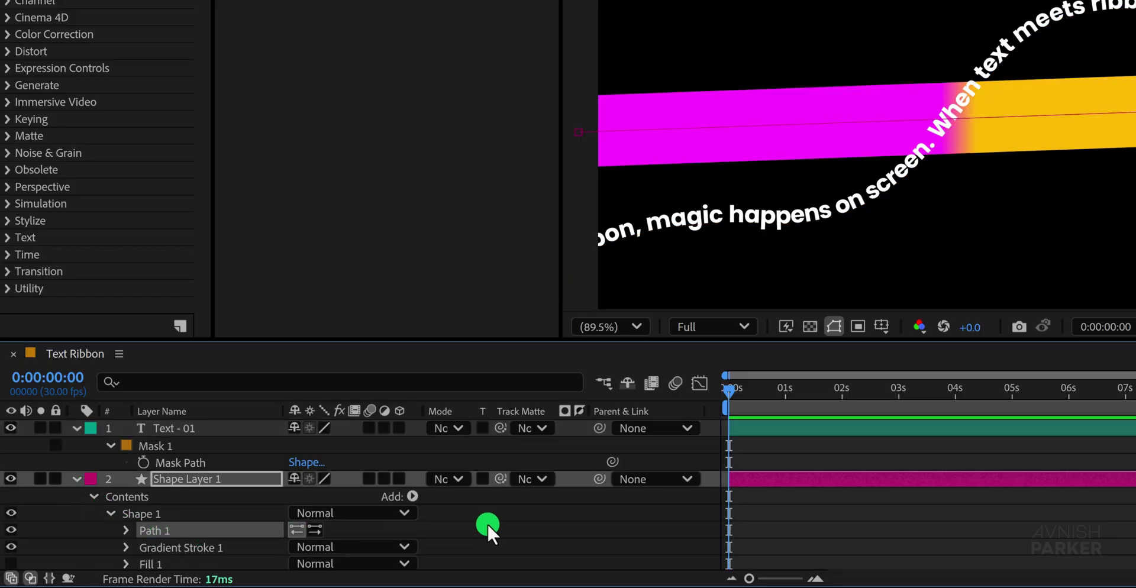
{"action": "left_click", "coordinate": [126, 531]}
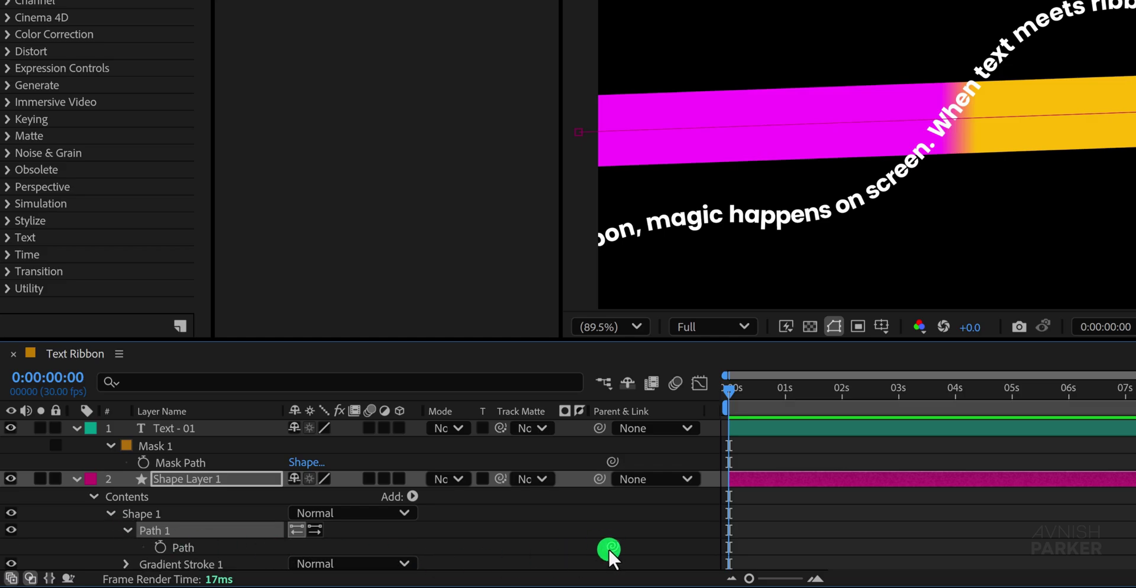
Pick-whip the ribbon's Path to the text layer's Mask Path
{"action": "right_click", "coordinate": [672, 409]}
{"action": "mouse_move", "coordinate": [761, 472]}
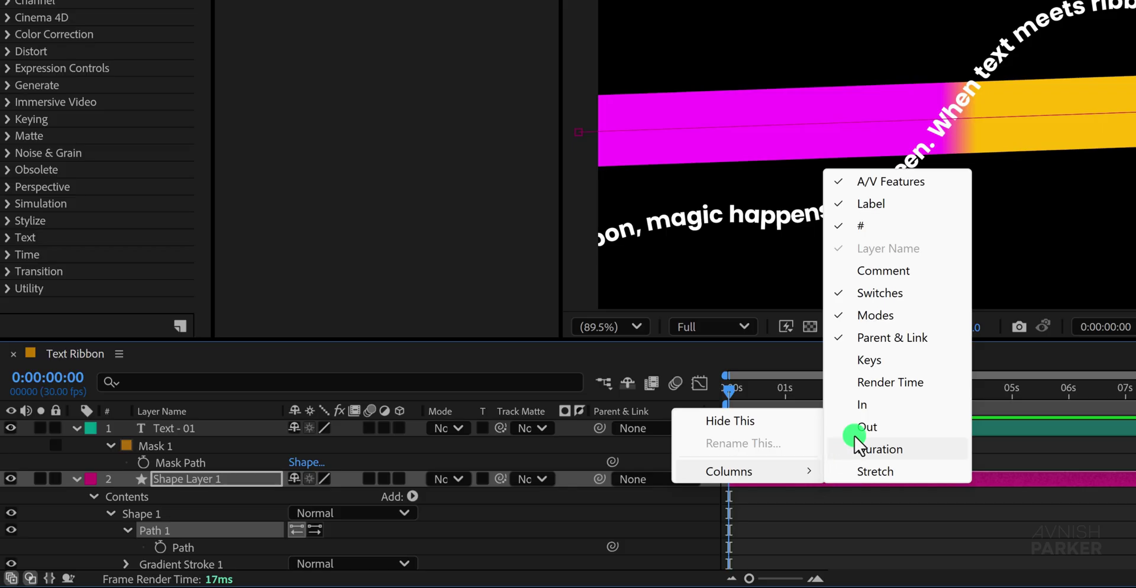
{"action": "left_click", "coordinate": [659, 524]}
{"action": "left_click_drag", "start_coordinate": [613, 546], "coordinate": [175, 482]}
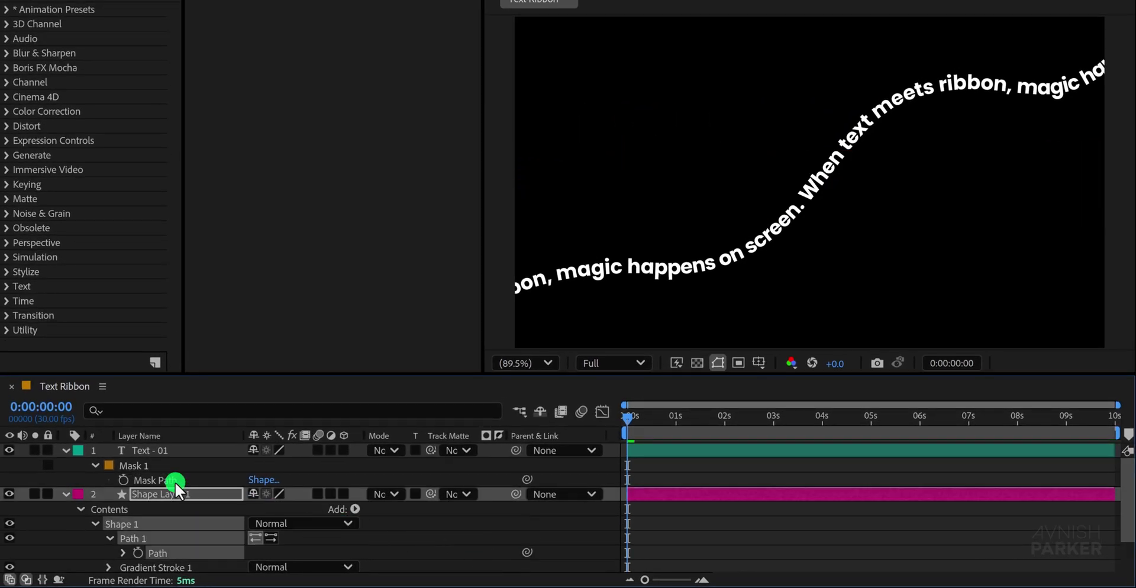
Link Shape Layer 1's Position to Text - 01's Position with the pick-whip
{"action": "left_click", "coordinate": [560, 531]}
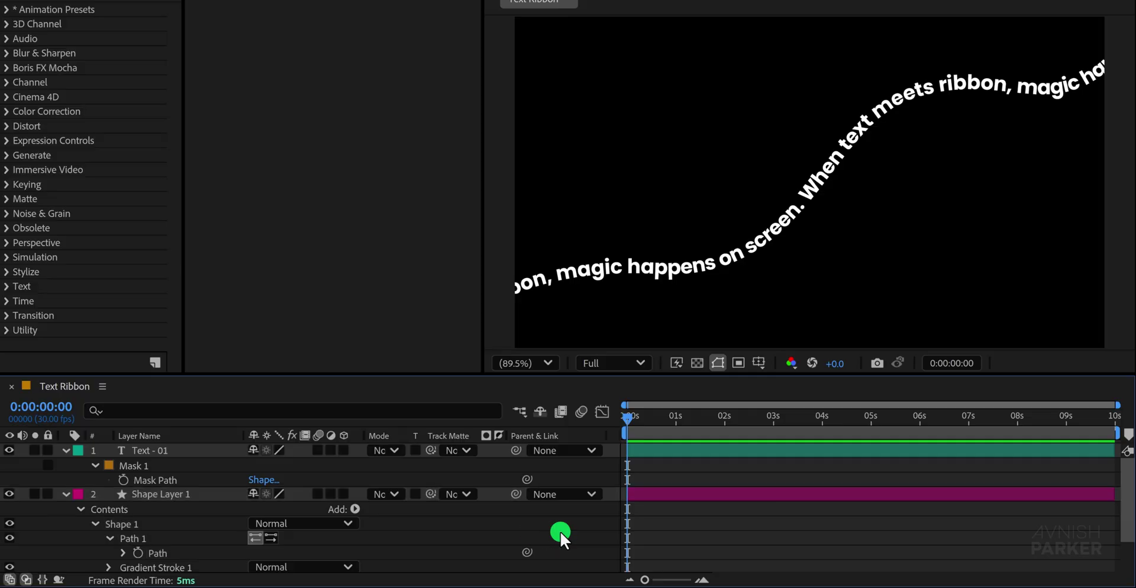
{"action": "key", "text": "p"}
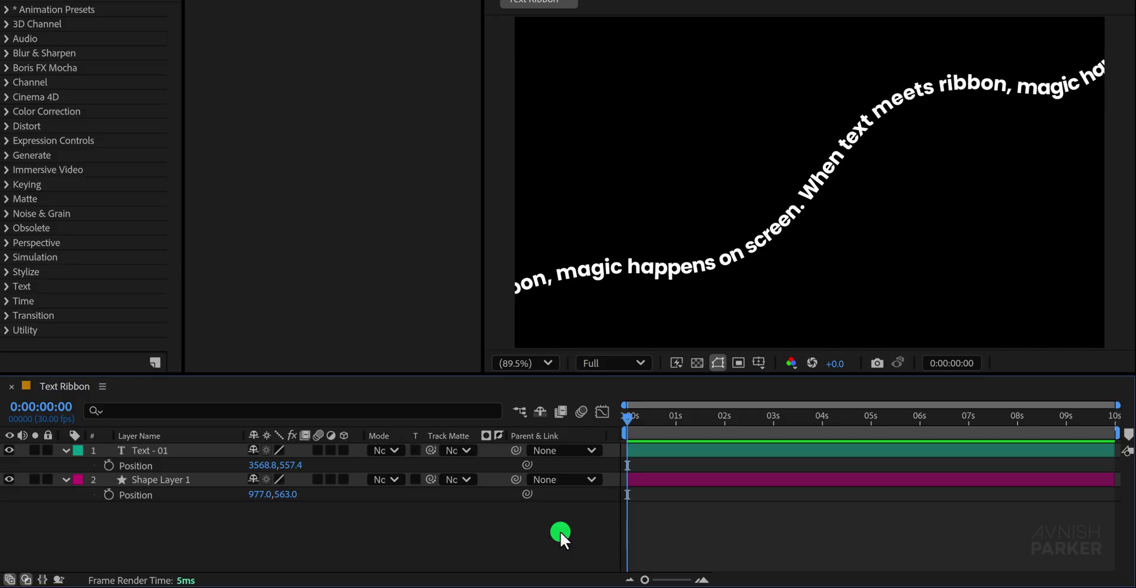
{"action": "left_click_drag", "start_coordinate": [524, 493], "coordinate": [144, 467]}
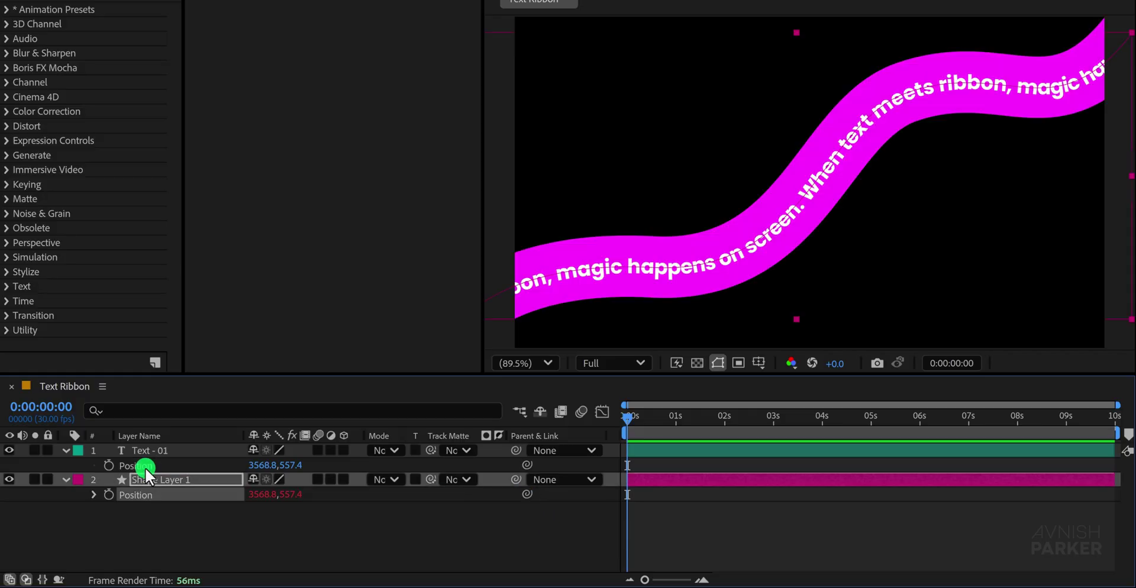
Link Shape Layer 1's Anchor Point to Text - 01's Anchor Point
{"action": "left_click", "coordinate": [229, 524]}
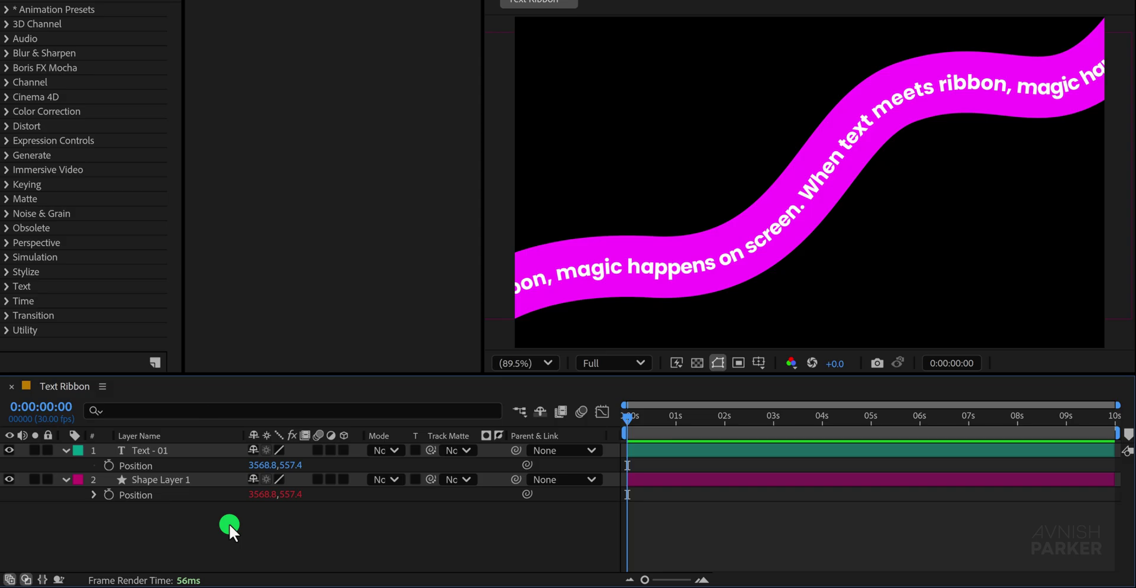
{"action": "key", "text": "a"}
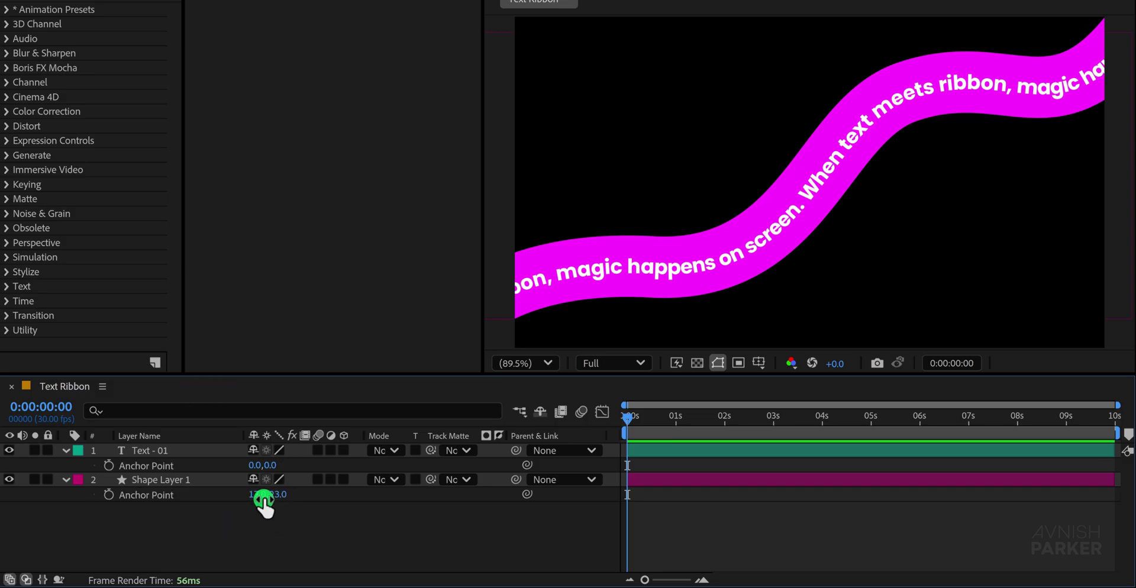
{"action": "left_click_drag", "start_coordinate": [526, 494], "coordinate": [152, 462]}
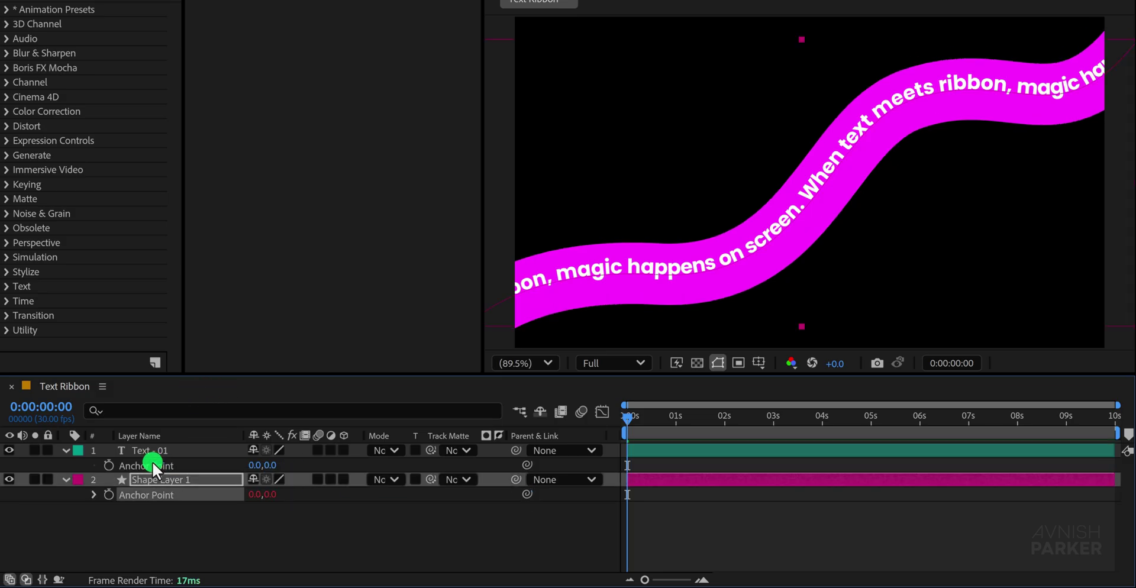
{"action": "left_click", "coordinate": [276, 535]}
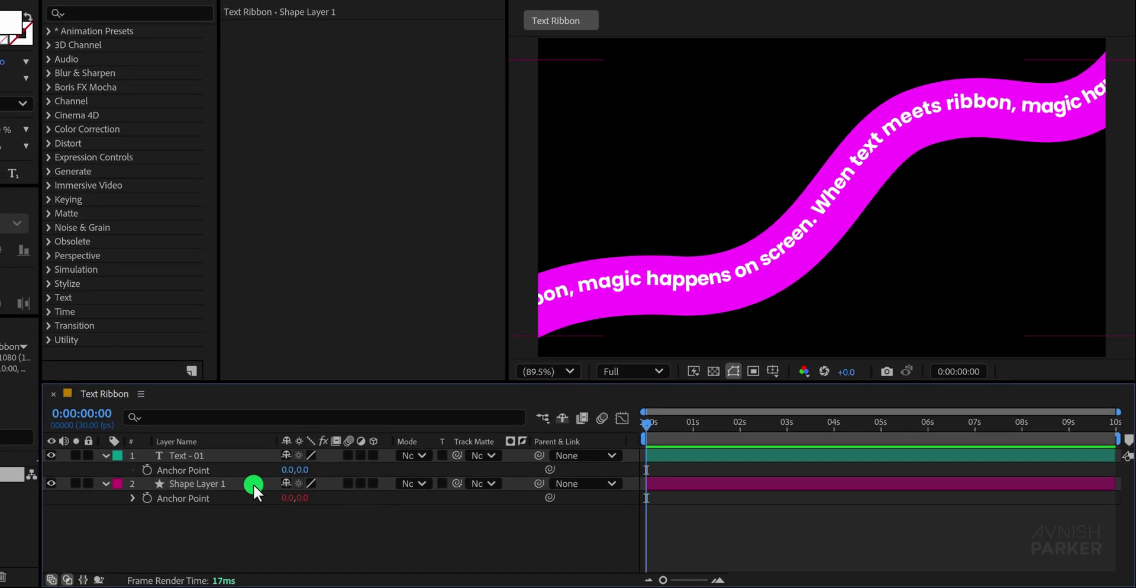
Reduce the ribbon's stroke width to 170 px
{"action": "left_click", "coordinate": [254, 485]}
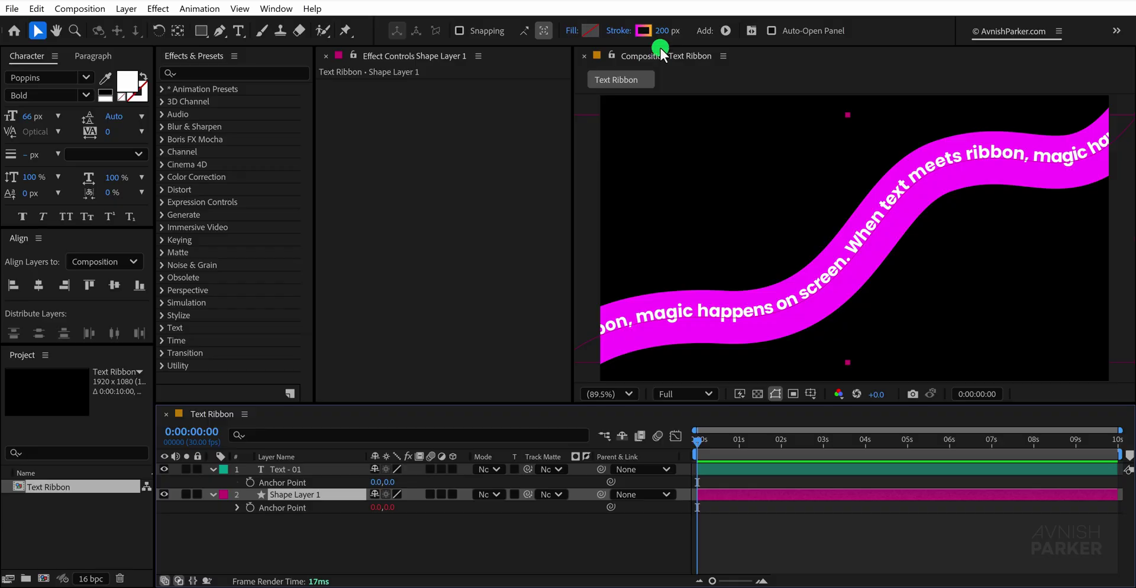
{"action": "left_click_drag", "start_coordinate": [663, 31], "coordinate": [694, 37]}
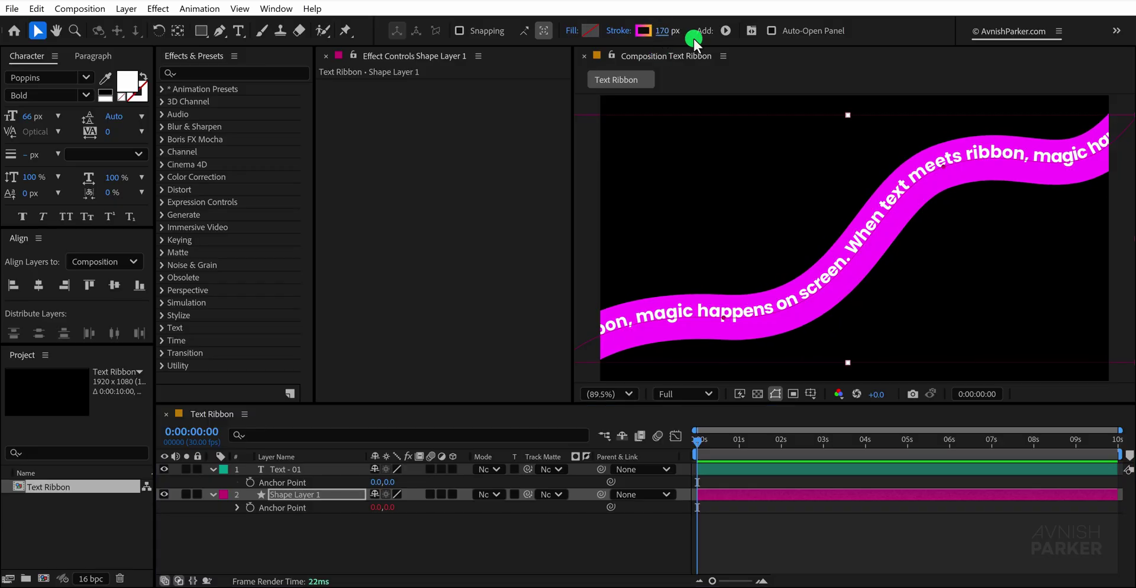
{"action": "left_click", "coordinate": [317, 528]}
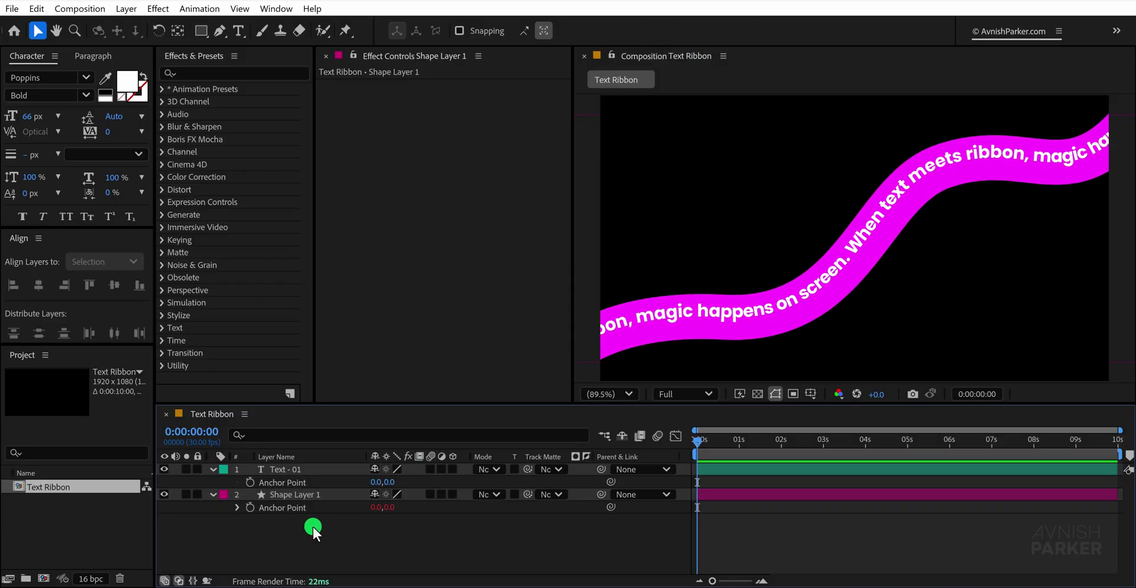
In Contents > Shape 1 > Gradient Stroke 1, move the gradient start point to angle the blend
{"action": "left_click", "coordinate": [213, 496]}
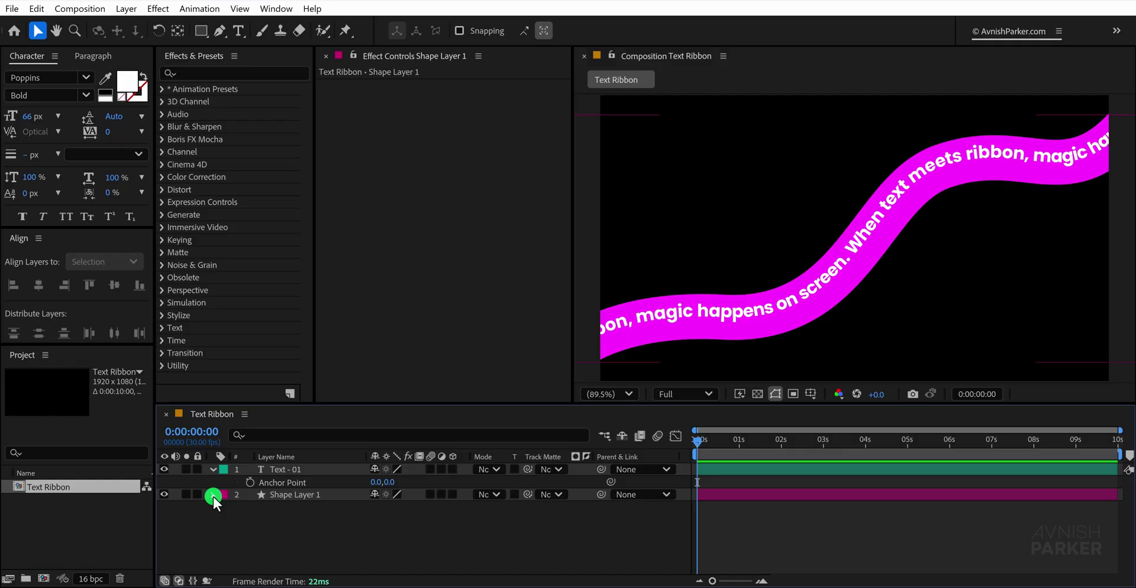
{"action": "left_click", "coordinate": [232, 523]}
{"action": "left_click", "coordinate": [226, 520]}
{"action": "left_click", "coordinate": [225, 509]}
{"action": "left_click", "coordinate": [238, 521]}
{"action": "left_click", "coordinate": [255, 546]}
{"action": "left_click", "coordinate": [251, 546]}
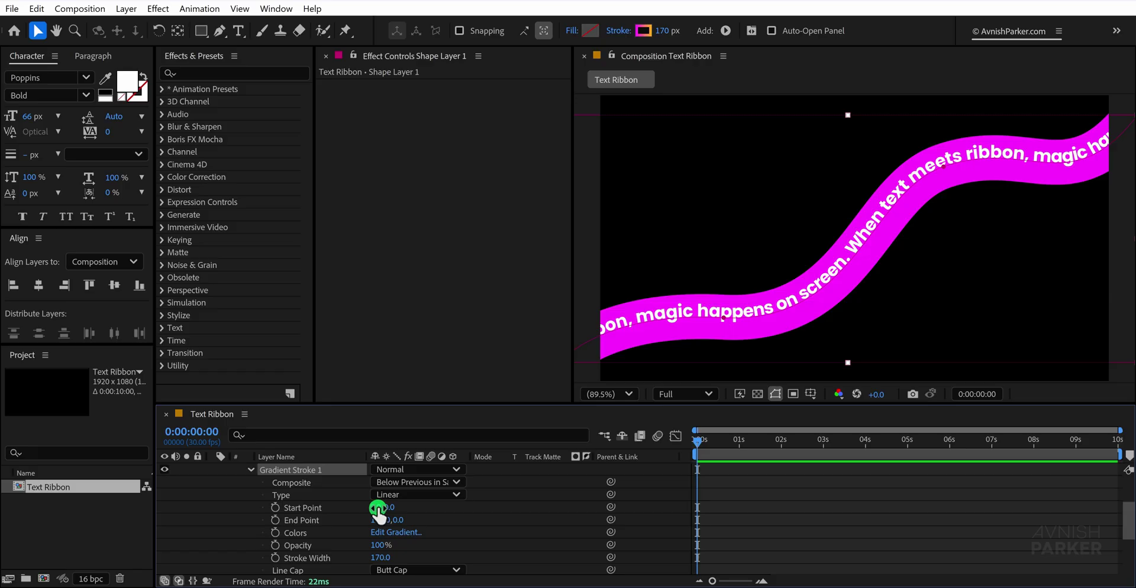
{"action": "mouse_move", "coordinate": [376, 507]}
{"action": "left_mouse_down"}
{"action": "mouse_move", "coordinate": [452, 507]}
{"action": "mouse_move", "coordinate": [456, 527]}
{"action": "mouse_move", "coordinate": [776, 511]}
{"action": "mouse_move", "coordinate": [253, 521]}
{"action": "mouse_move", "coordinate": [320, 509]}
{"action": "mouse_move", "coordinate": [535, 517]}
{"action": "left_mouse_up"}
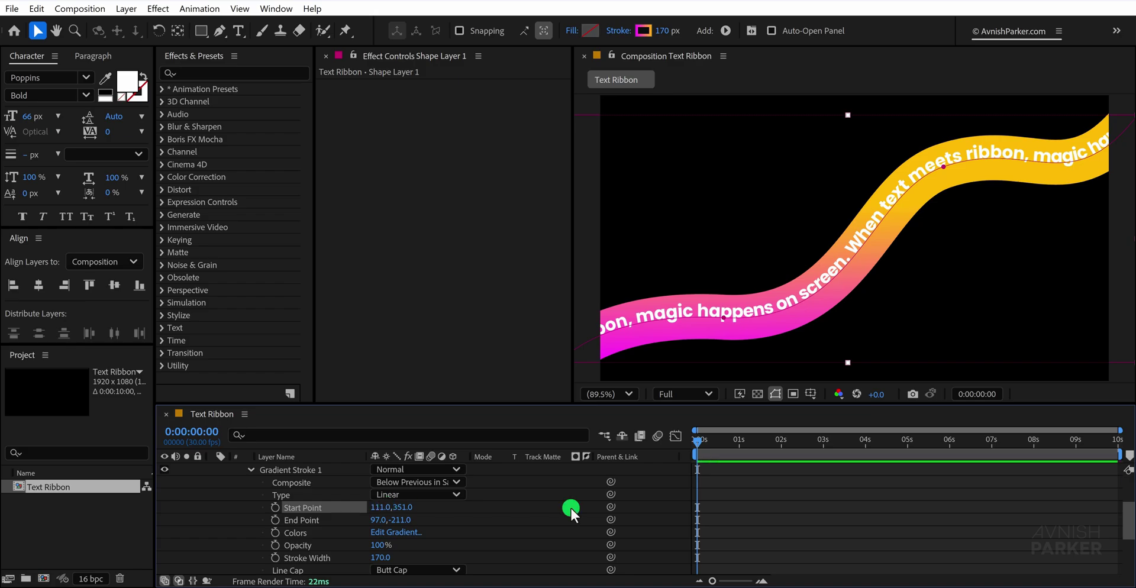
Review the magenta-to-yellow gradient stops in the gradient editor and confirm them
{"action": "scroll", "coordinate": [500, 507], "scroll_direction": "up", "scroll_amount": 3}
{"action": "left_click", "coordinate": [643, 31]}
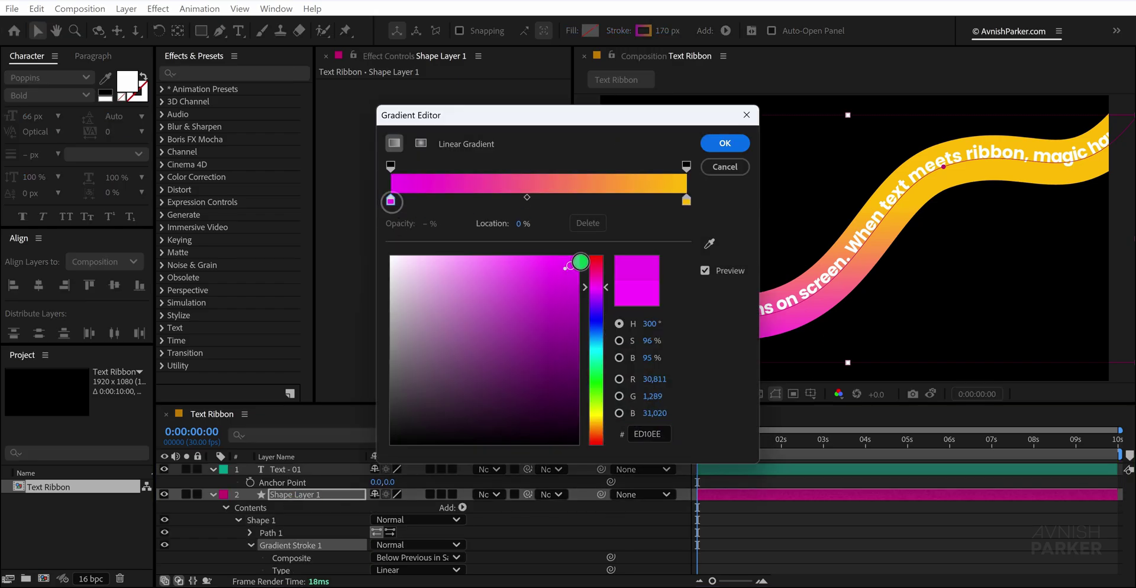
{"action": "left_click_drag", "start_coordinate": [606, 247], "coordinate": [460, 240]}
{"action": "left_click", "coordinate": [543, 157]}
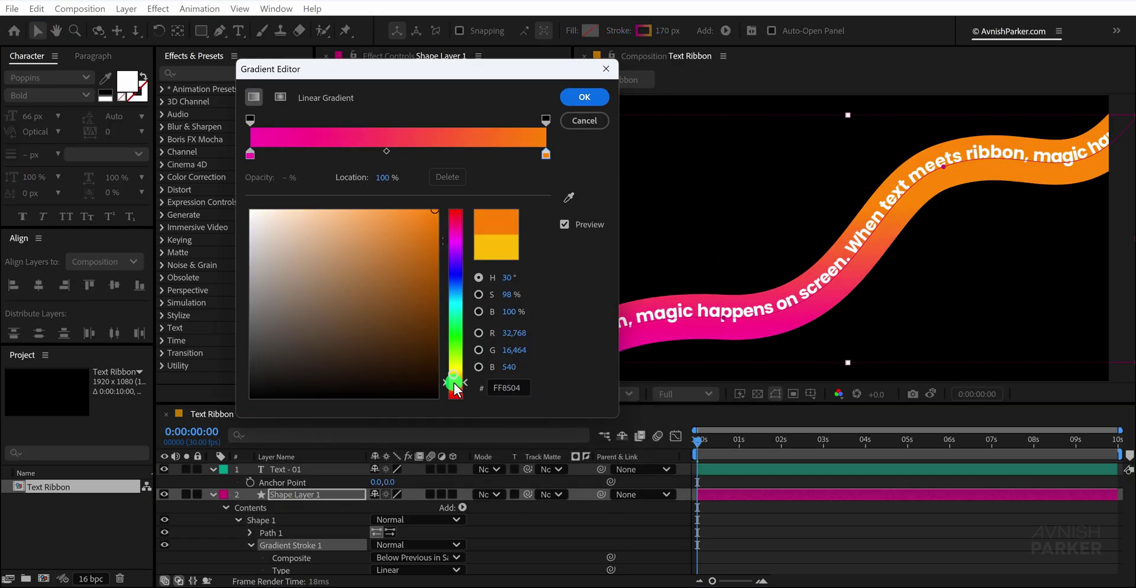
{"action": "left_click", "coordinate": [579, 100]}
{"action": "scroll", "coordinate": [715, 317], "scroll_direction": "up", "scroll_amount": 3}
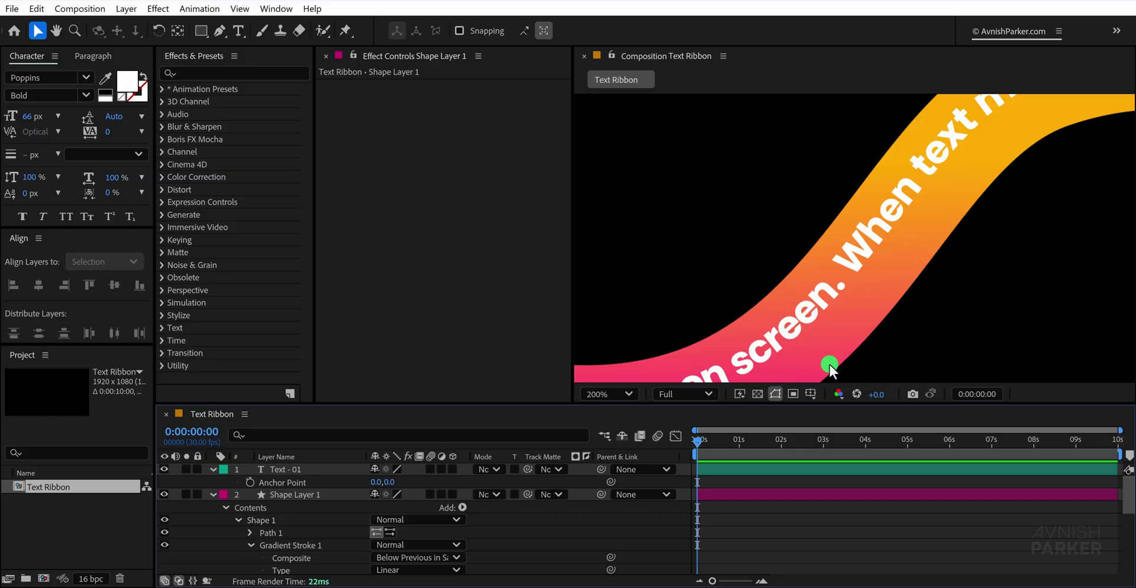
Style the Text - 01 layer at 86 px, mixed case, with a -25 px baseline shift
{"action": "left_click", "coordinate": [310, 471]}
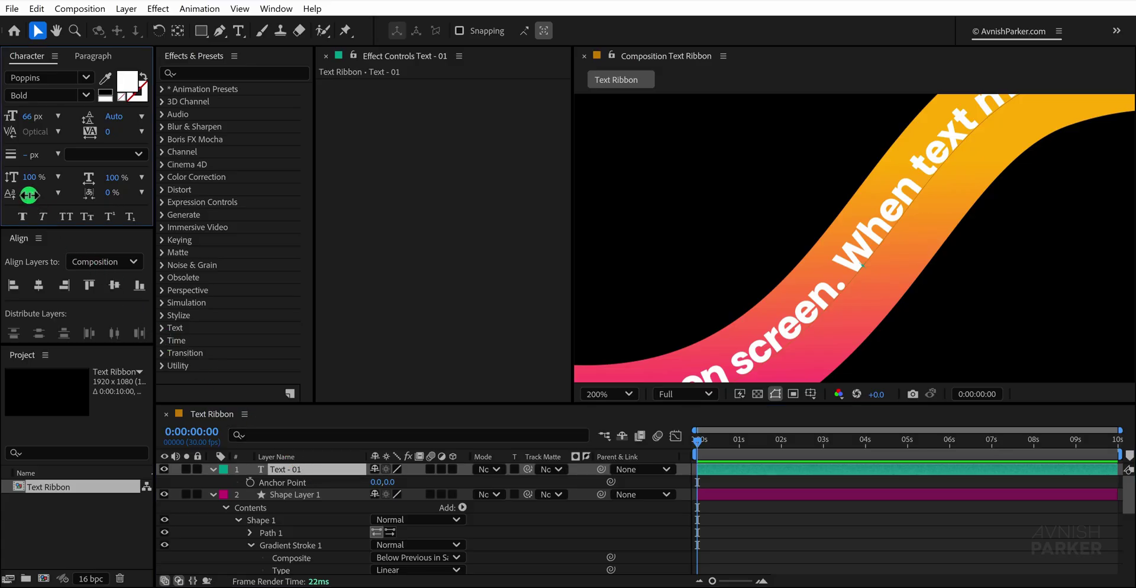
{"action": "mouse_move", "coordinate": [29, 195]}
{"action": "left_mouse_down"}
{"action": "mouse_move", "coordinate": [20, 196]}
{"action": "mouse_move", "coordinate": [40, 204]}
{"action": "left_mouse_up"}
{"action": "left_click", "coordinate": [66, 215]}
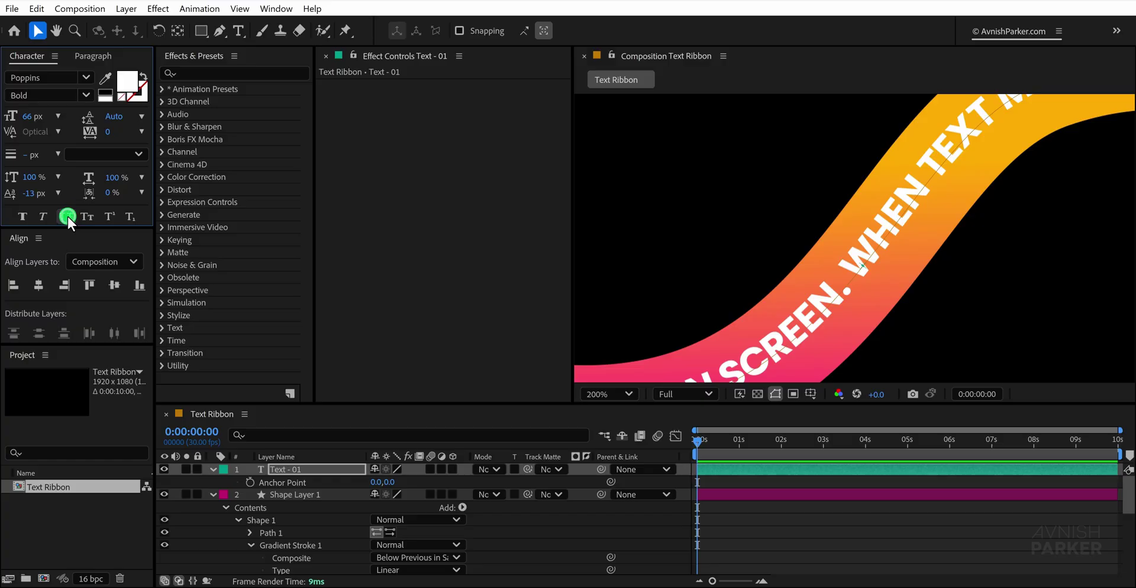
{"action": "left_click", "coordinate": [68, 216]}
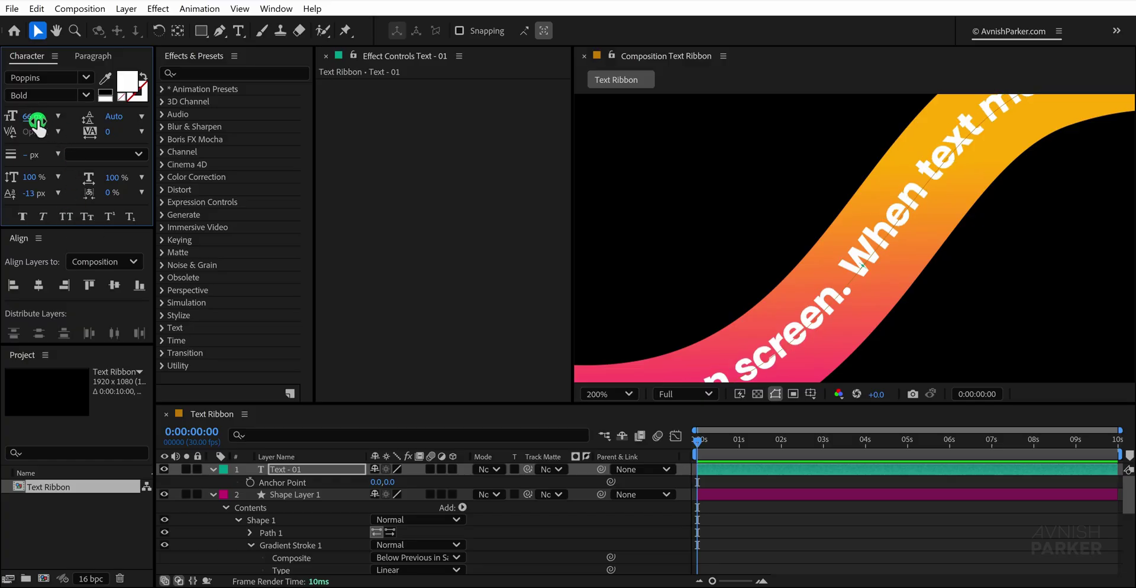
{"action": "left_click_drag", "start_coordinate": [37, 123], "coordinate": [86, 165]}
{"action": "left_click_drag", "start_coordinate": [29, 193], "coordinate": [23, 194]}
{"action": "left_click", "coordinate": [591, 395]}
{"action": "left_click", "coordinate": [627, 119]}
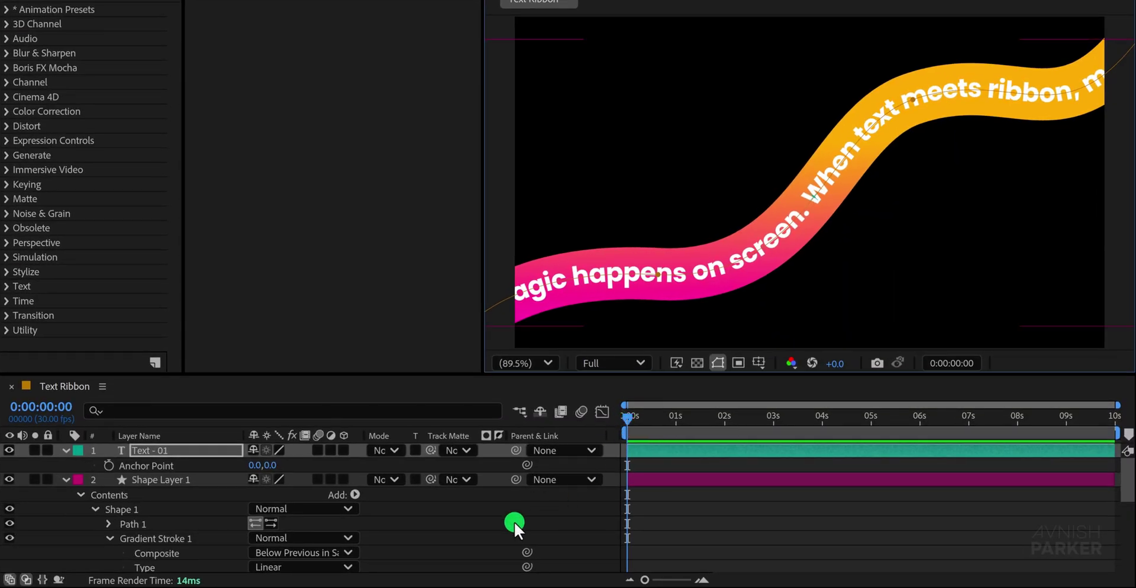
Reveal the text layer's Path Options and scrub First Margin to slide the text along the ribbon
{"action": "left_click", "coordinate": [458, 525]}
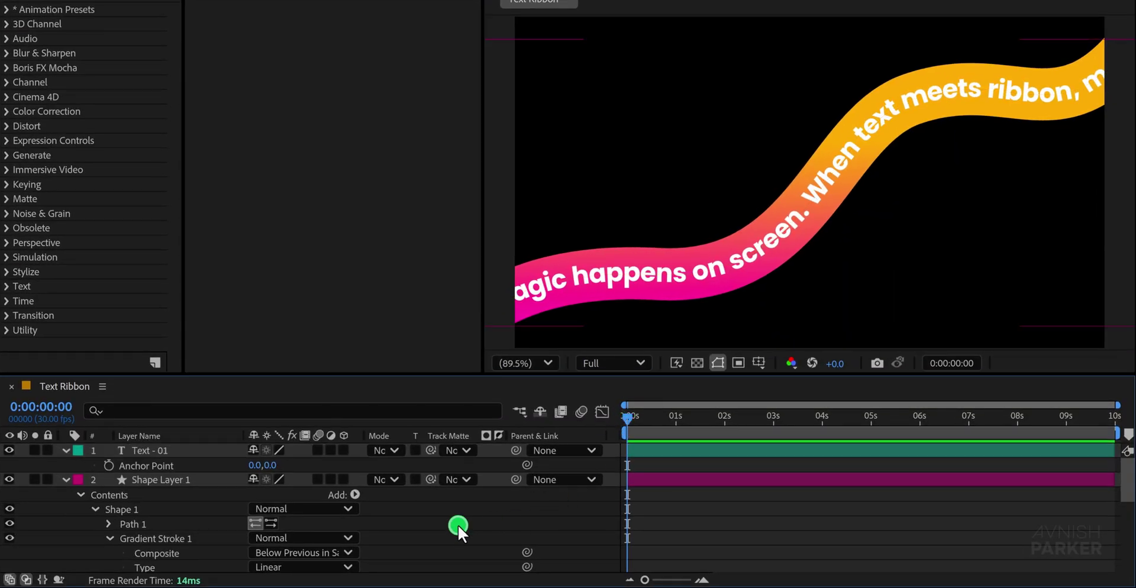
{"action": "left_click", "coordinate": [65, 481]}
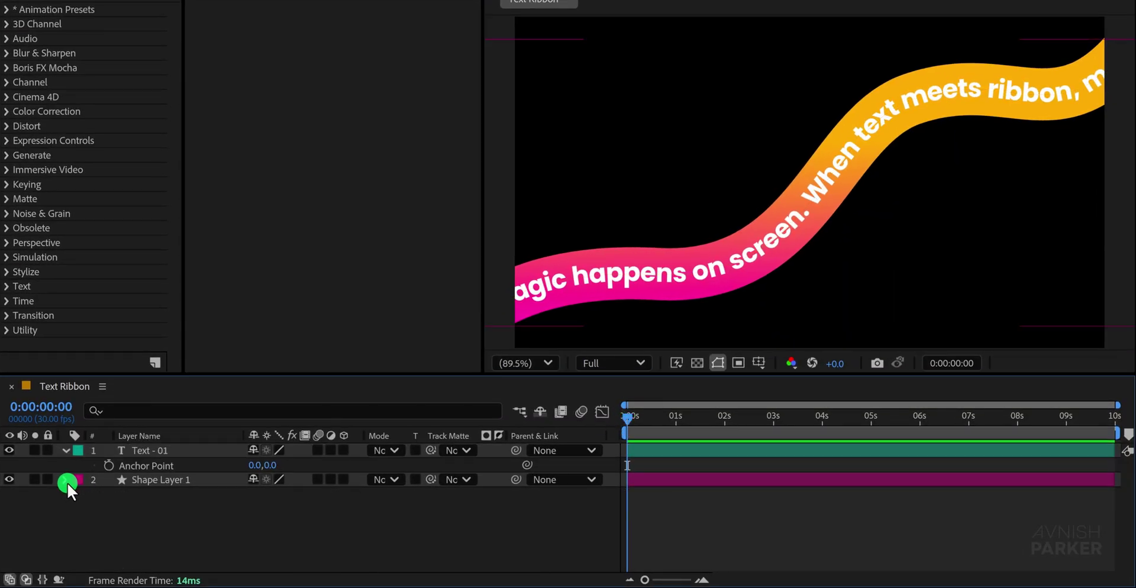
{"action": "left_click", "coordinate": [65, 452]}
{"action": "left_click", "coordinate": [65, 451]}
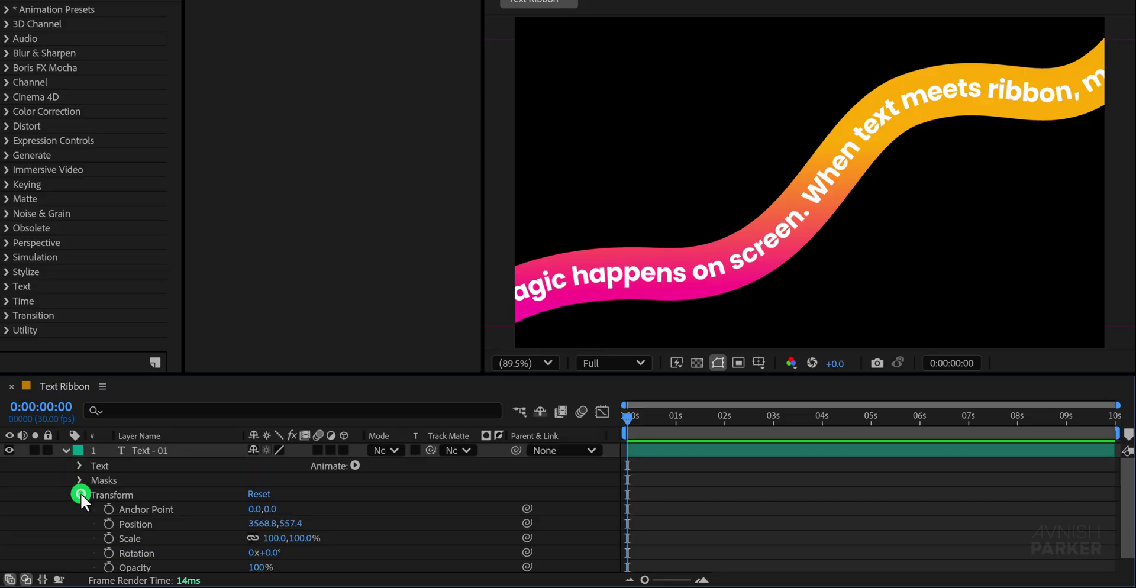
{"action": "left_click", "coordinate": [79, 494]}
{"action": "left_click", "coordinate": [80, 467]}
{"action": "left_click", "coordinate": [94, 495]}
{"action": "left_click", "coordinate": [166, 567]}
{"action": "scroll", "coordinate": [173, 552], "scroll_direction": "down", "scroll_amount": 3}
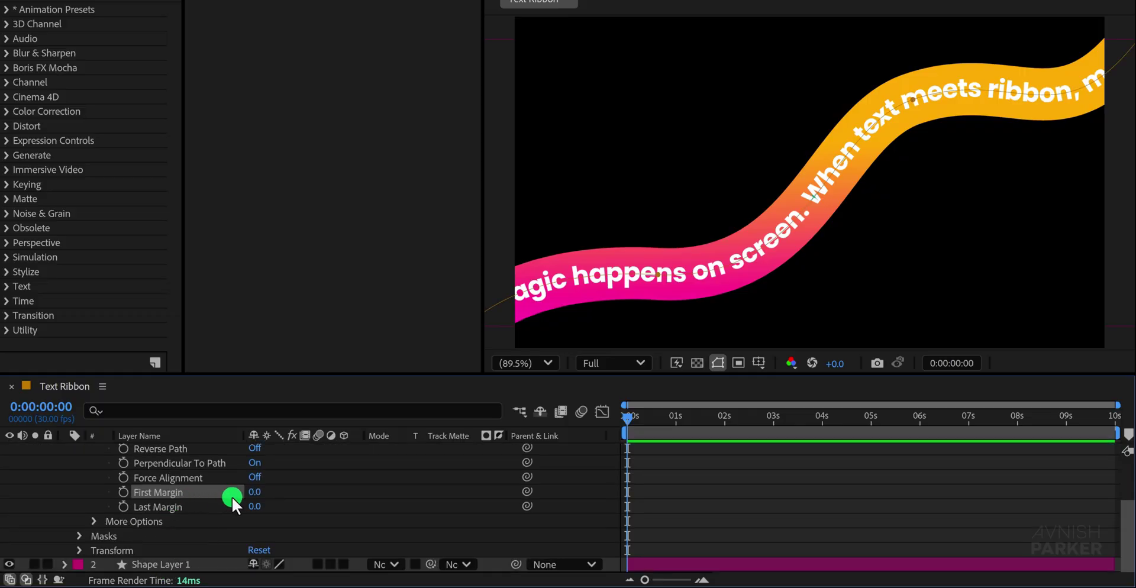
{"action": "mouse_move", "coordinate": [253, 494]}
{"action": "left_mouse_down"}
{"action": "mouse_move", "coordinate": [571, 497]}
{"action": "mouse_move", "coordinate": [254, 506]}
{"action": "left_mouse_up"}
{"action": "left_click_drag", "start_coordinate": [630, 420], "coordinate": [567, 461]}
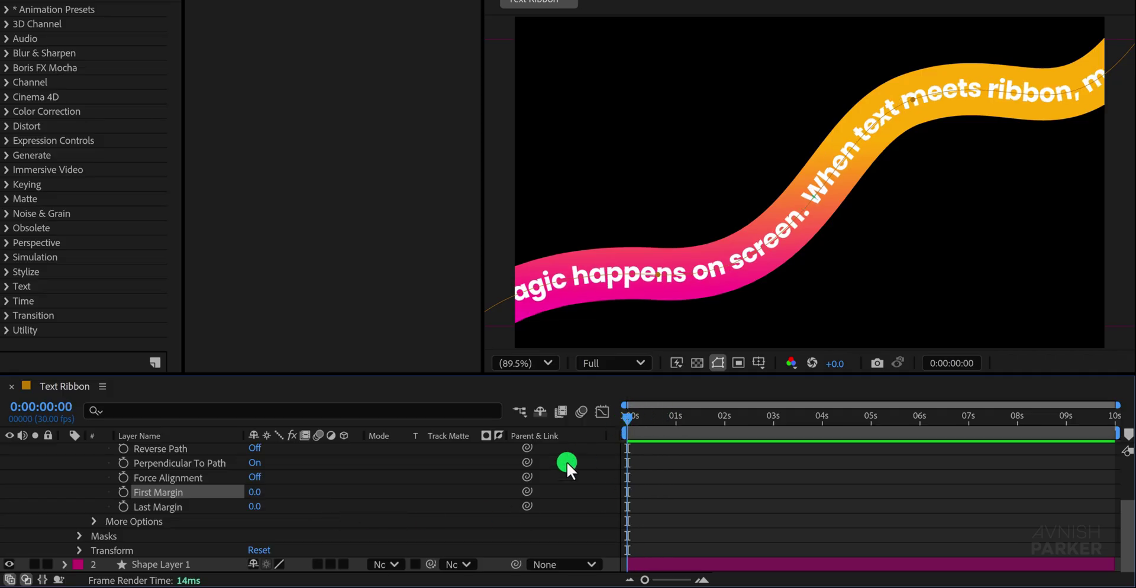
Add a time*200 expression to First Margin and preview the scrolling text
{"action": "left_click", "coordinate": [124, 492], "text": "alt"}
{"action": "type", "text": "time"}
{"action": "key", "text": "Escape"}
{"action": "type", "text": "*200"}
{"action": "key", "text": "KP_Enter"}
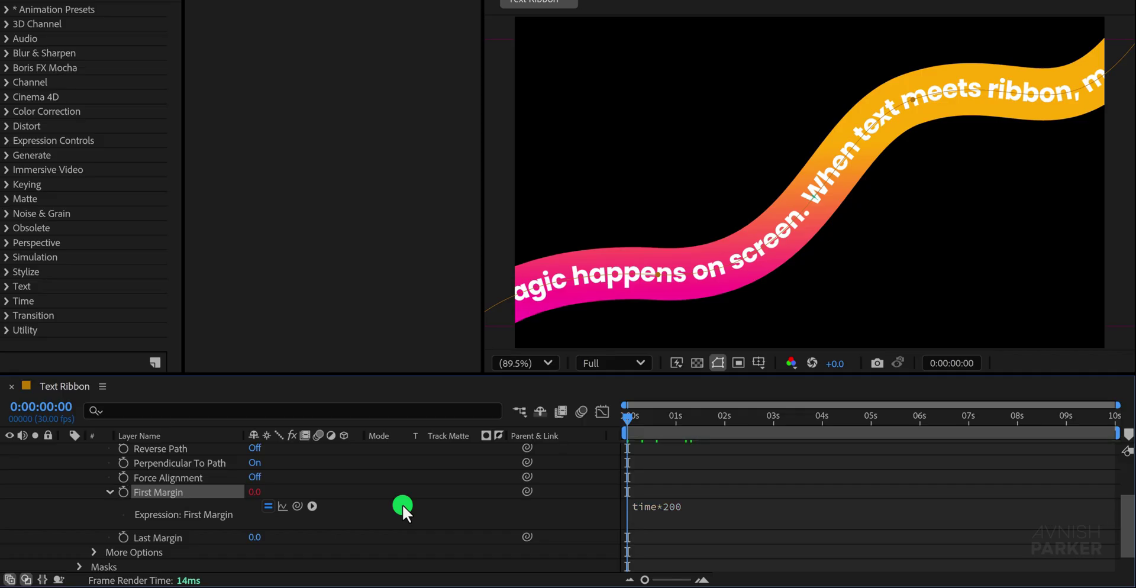
{"action": "key", "text": "space"}
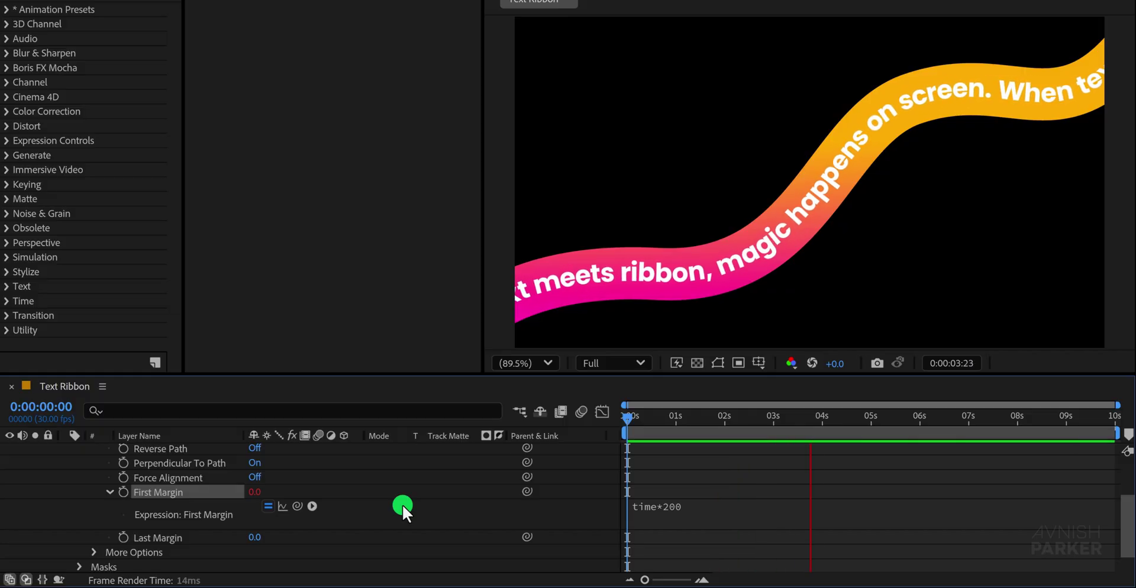
{"action": "left_click", "coordinate": [664, 418]}
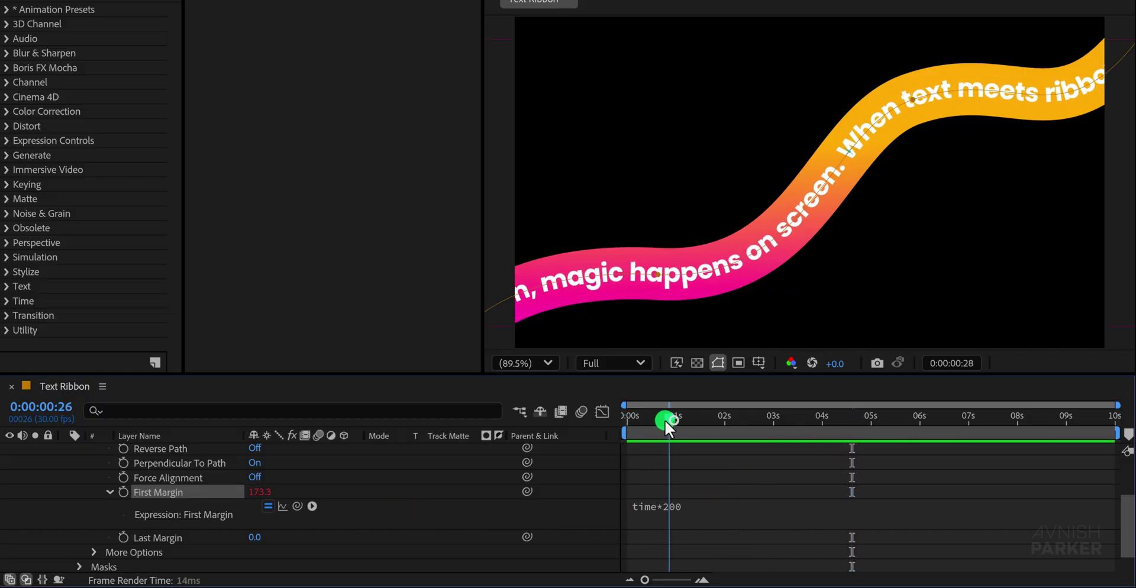
Correct the First Margin expression to read time*200 and preview it again
{"action": "left_click", "coordinate": [685, 506]}
{"action": "left_click_drag", "start_coordinate": [688, 506], "coordinate": [710, 511]}
{"action": "type", "text": "1"}
{"action": "key", "text": "BackSpace"}
{"action": "type", "text": "2"}
{"action": "left_click", "coordinate": [591, 510]}
{"action": "key", "text": "space"}
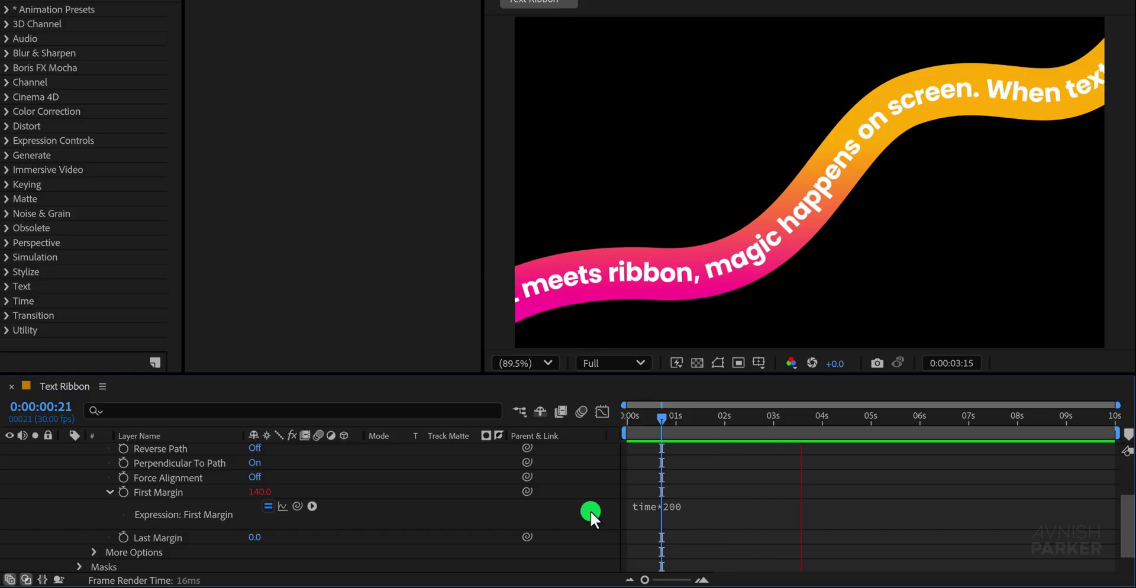
{"action": "key", "text": "space"}
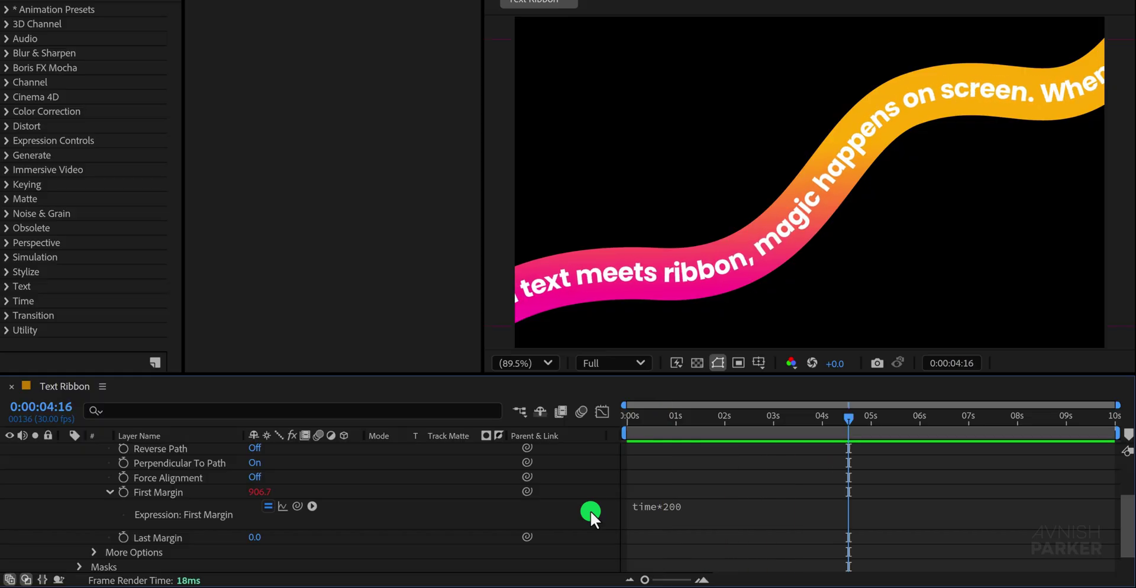
Rename the shape layer to 'Ribbon'
{"action": "key", "text": "m"}
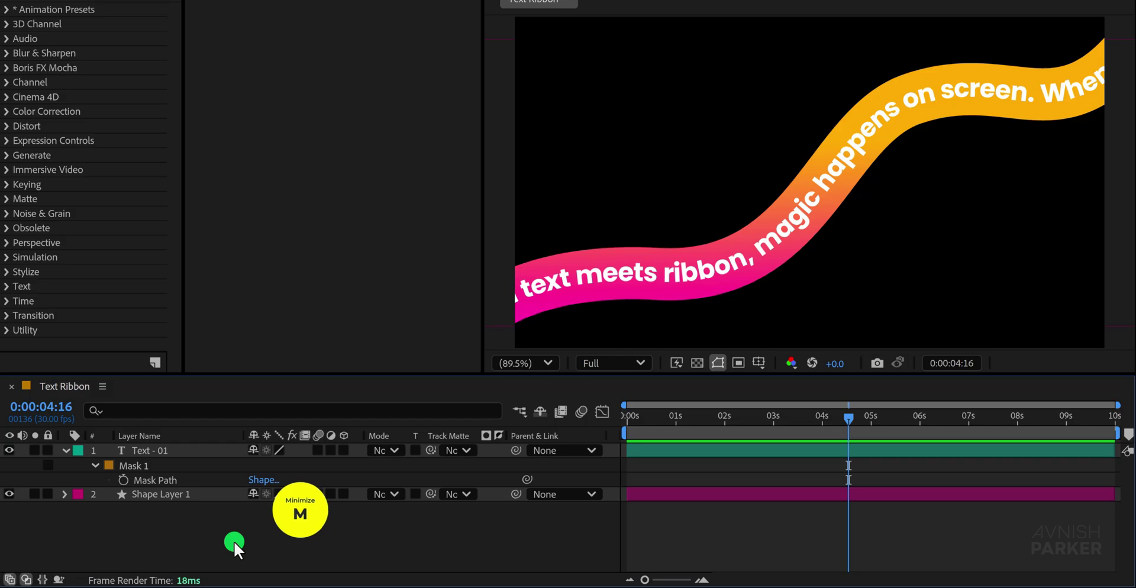
{"action": "key", "text": "m"}
{"action": "left_click", "coordinate": [176, 466]}
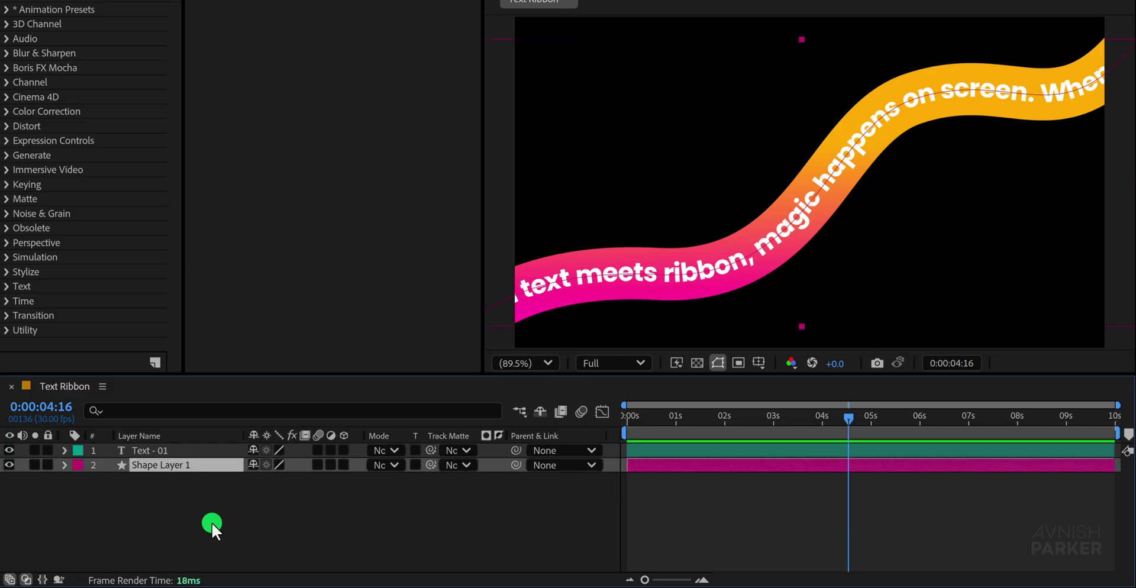
{"action": "key", "text": "Return"}
{"action": "type", "text": "Ribbon"}
{"action": "key", "text": "Return"}
Pre-compose the Text - 01 and Ribbon layers as 'Text Ribbon - 01'
{"action": "left_click", "coordinate": [211, 522]}
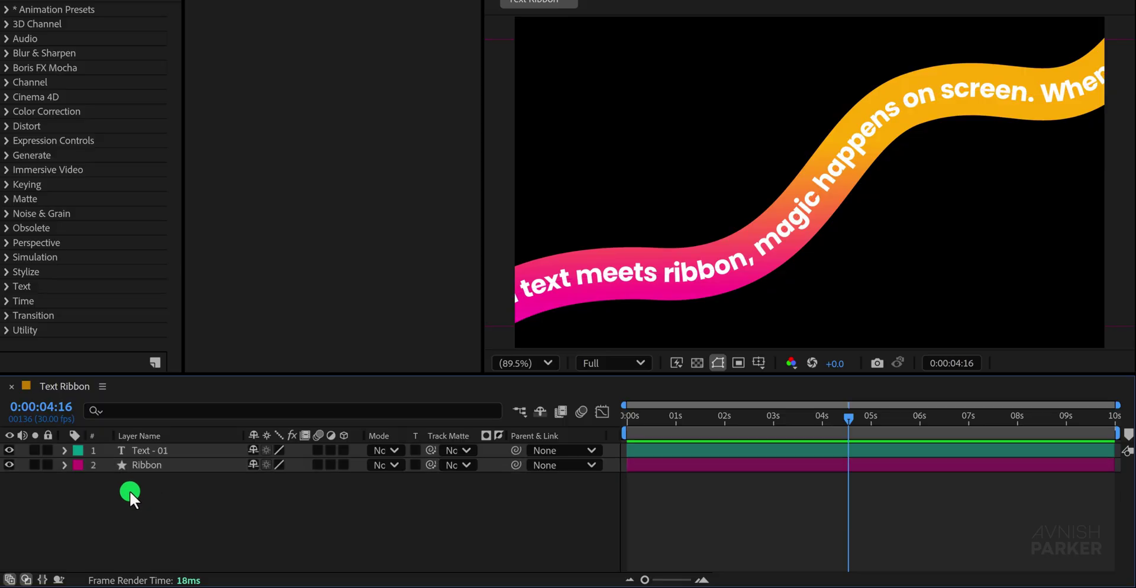
{"action": "left_click_drag", "start_coordinate": [130, 491], "coordinate": [154, 449]}
{"action": "right_click", "coordinate": [154, 449]}
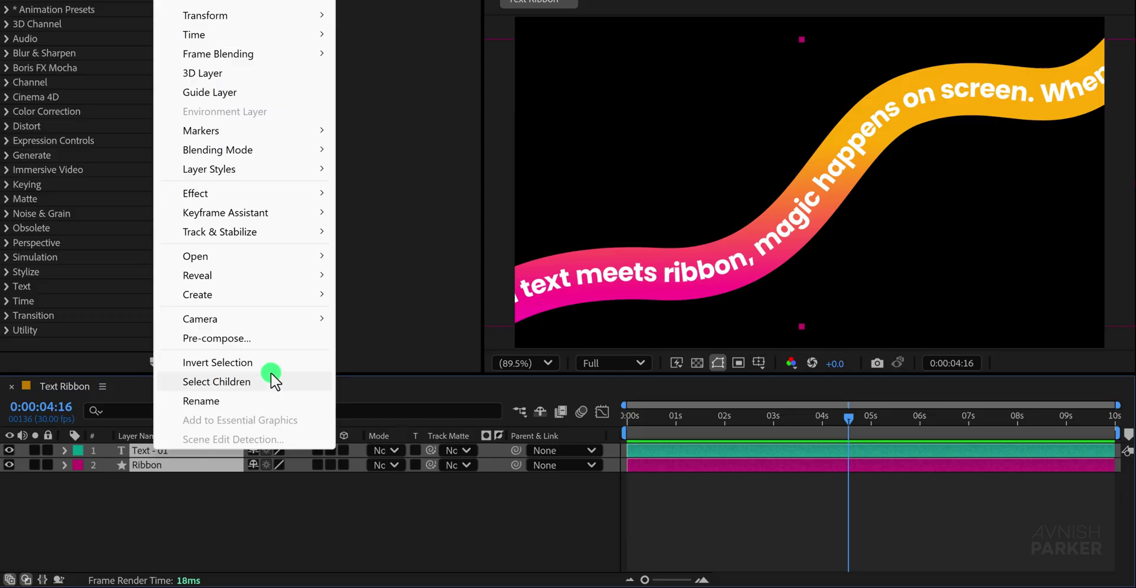
{"action": "left_click", "coordinate": [274, 342]}
{"action": "type", "text": "Text Ribbon - 01"}
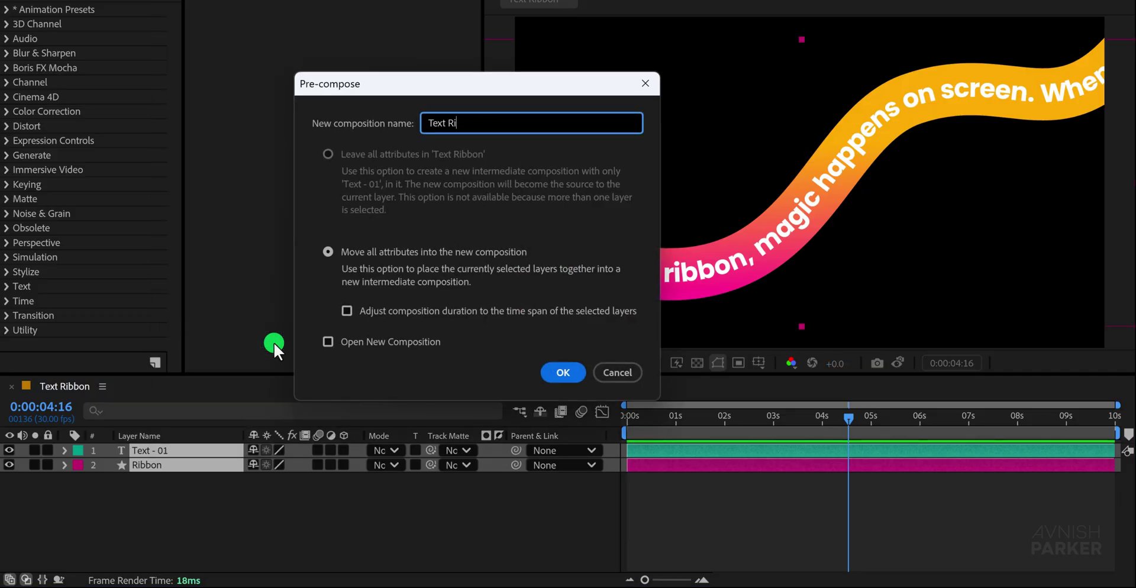
{"action": "left_click", "coordinate": [566, 372]}
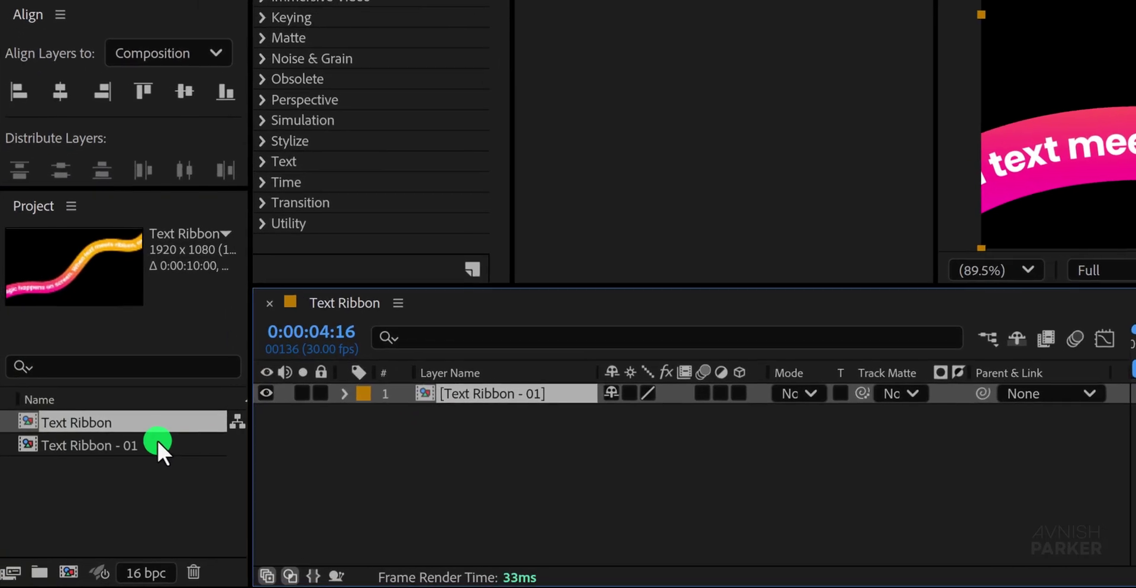
Duplicate the comp as Text Ribbon - 02 and add it to the timeline
{"action": "left_click", "coordinate": [142, 445]}
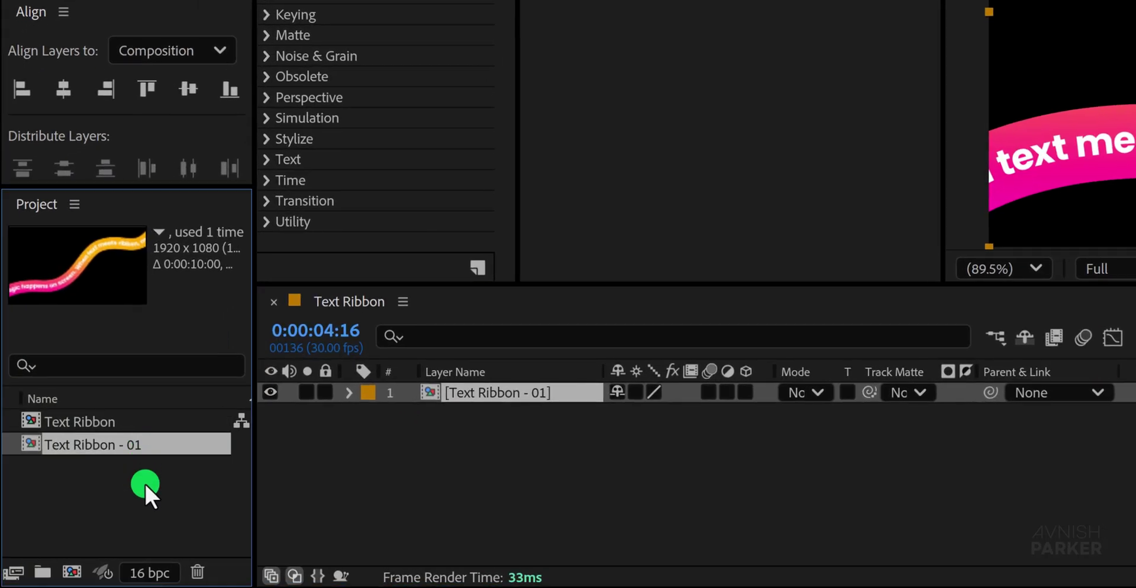
{"action": "key", "text": "ctrl+d"}
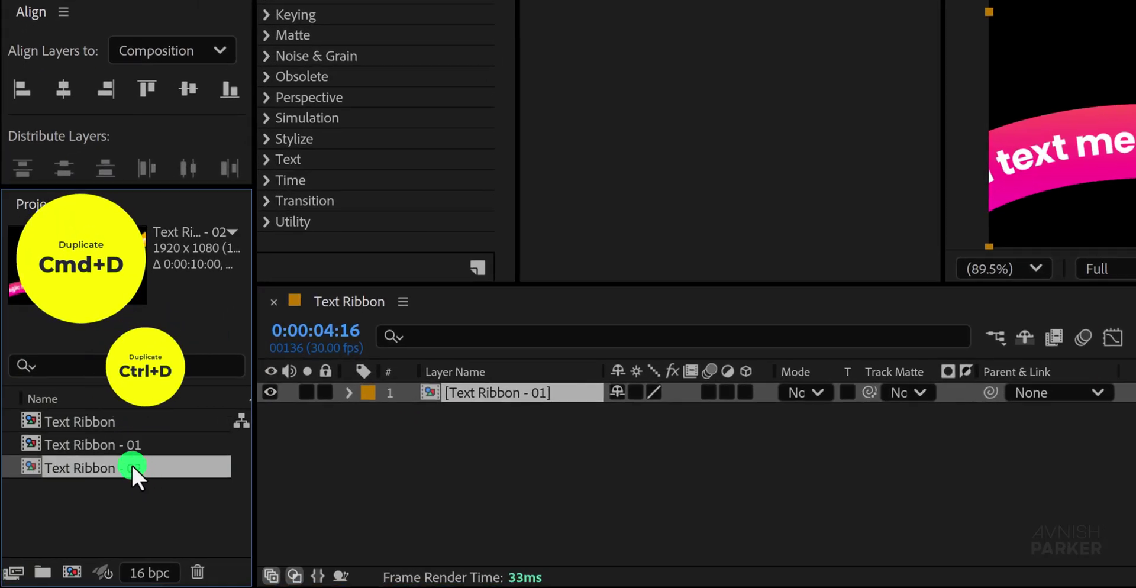
{"action": "left_click_drag", "start_coordinate": [132, 468], "coordinate": [501, 437]}
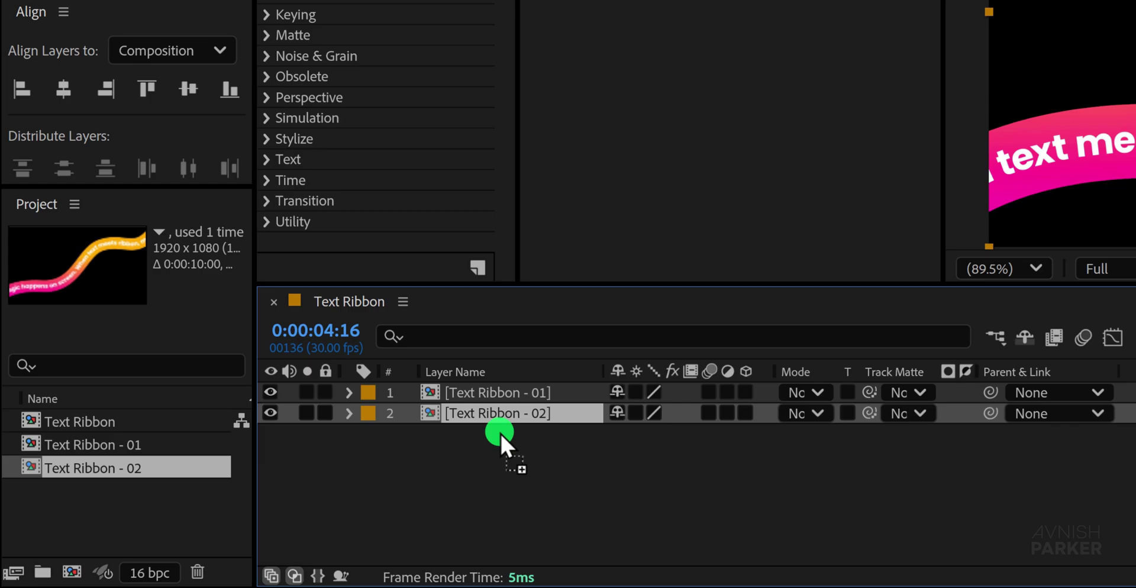
In Text Ribbon - 02, recolour the Ribbon stroke gradient to cyan and green
{"action": "double_click", "coordinate": [505, 413]}
{"action": "left_click", "coordinate": [481, 414]}
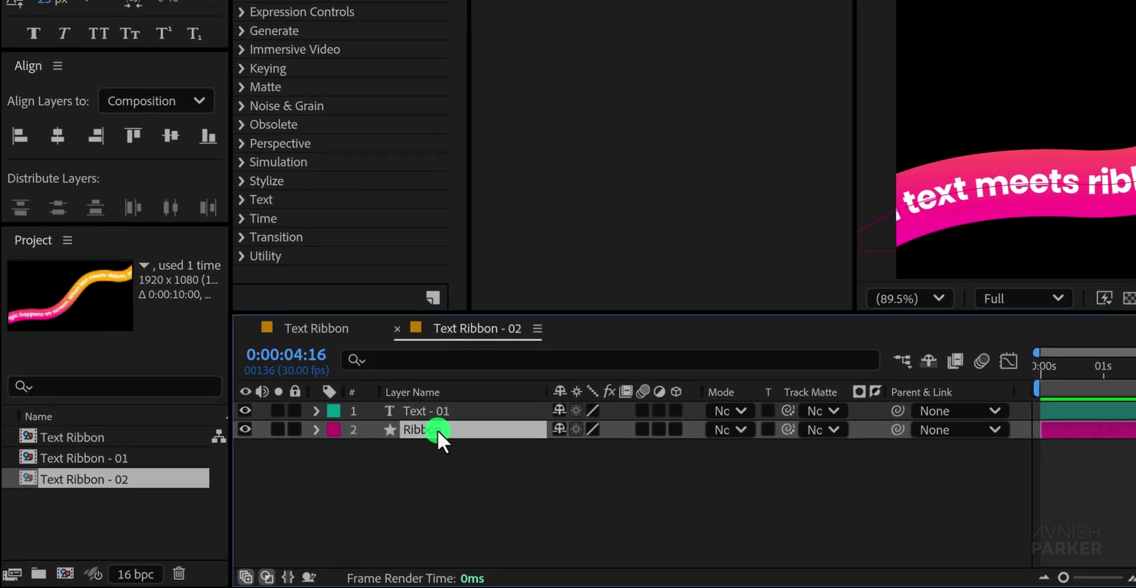
{"action": "left_click", "coordinate": [683, 2]}
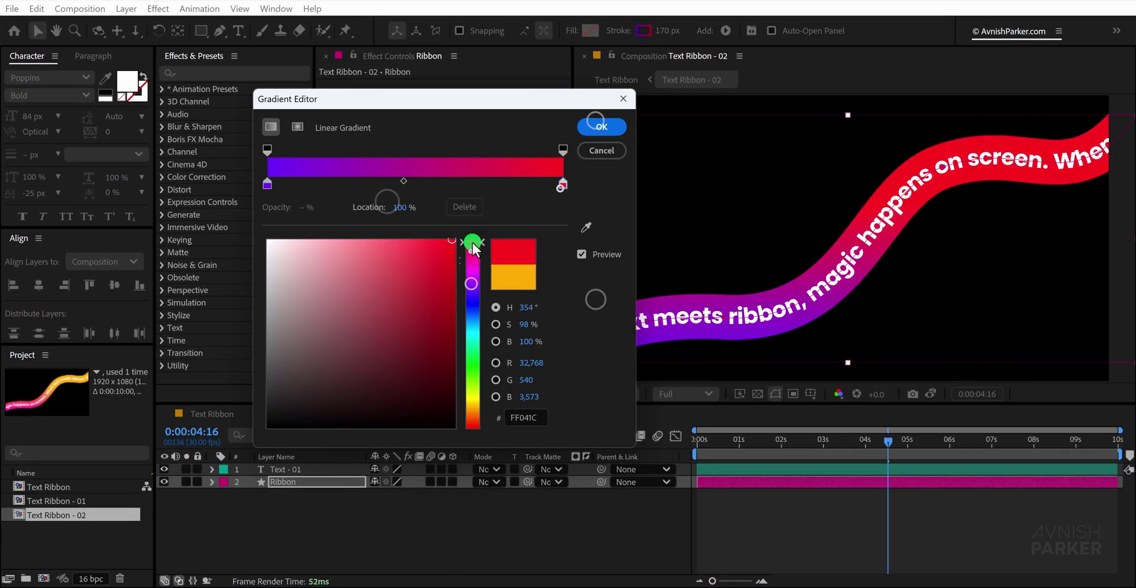
{"action": "mouse_move", "coordinate": [501, 225]}
{"action": "left_mouse_down"}
{"action": "mouse_move", "coordinate": [501, 308]}
{"action": "mouse_move", "coordinate": [500, 241]}
{"action": "left_mouse_up"}
{"action": "left_click", "coordinate": [283, 160]}
{"action": "left_click", "coordinate": [600, 127]}
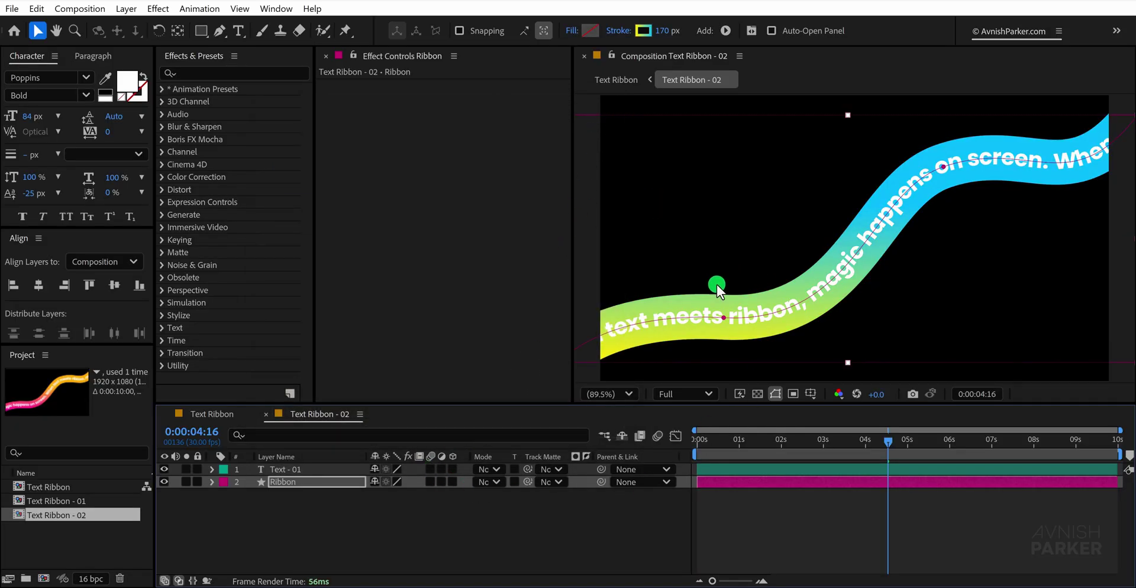
Drag the ribbon path's points into a new wave shape
{"action": "left_click", "coordinate": [316, 470]}
{"action": "left_click_drag", "start_coordinate": [723, 314], "coordinate": [724, 226]}
{"action": "left_click", "coordinate": [957, 171]}
{"action": "left_click_drag", "start_coordinate": [957, 172], "coordinate": [999, 186]}
{"action": "left_click", "coordinate": [619, 392]}
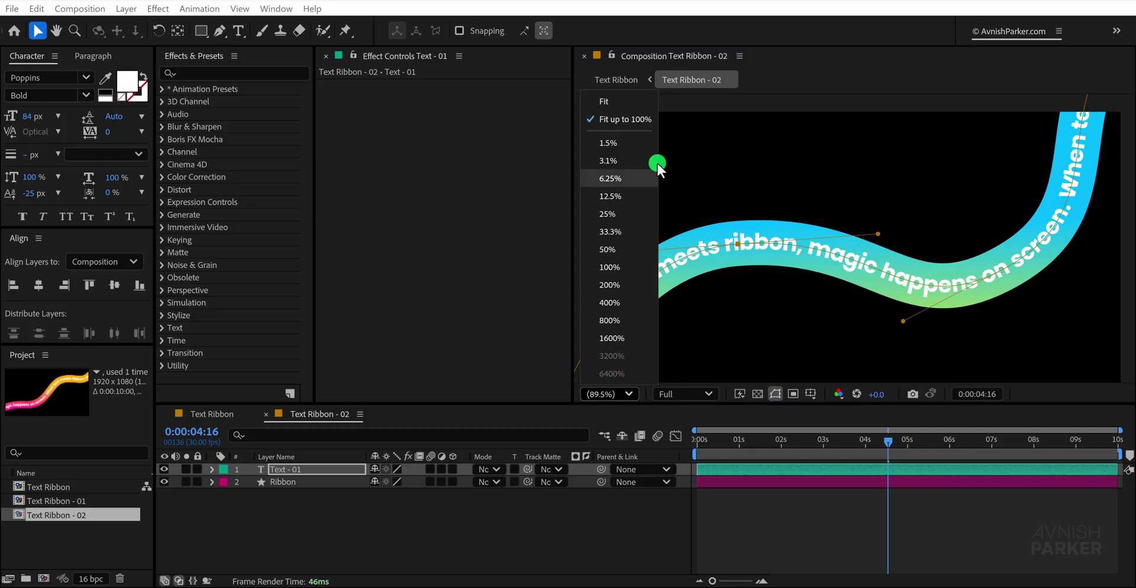
{"action": "left_click", "coordinate": [633, 104]}
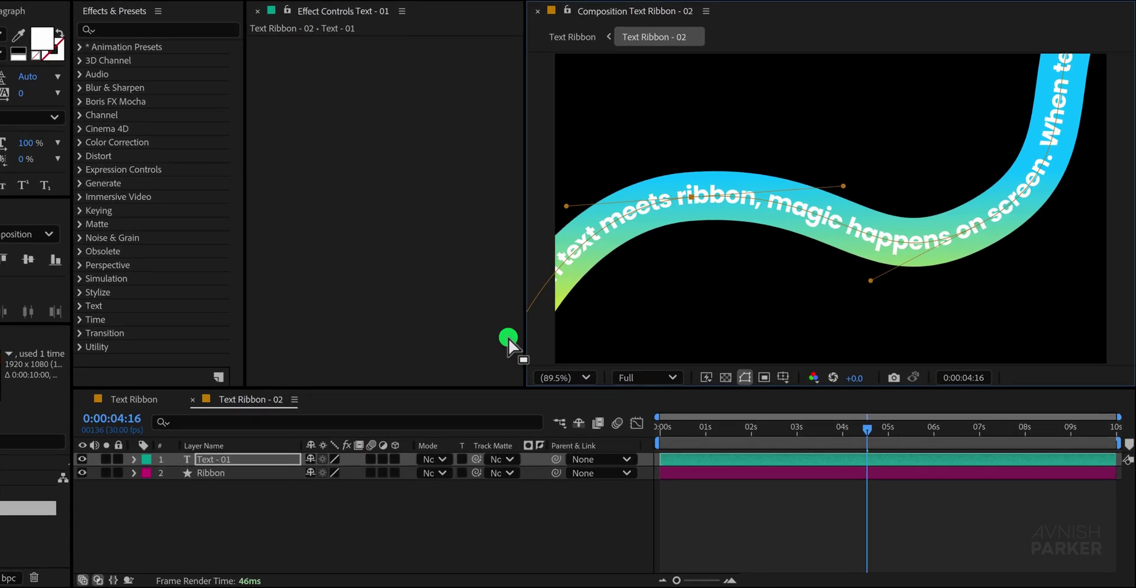
Scrub from the start to check the sentence scrolling along the blue-green ribbon
{"action": "left_click", "coordinate": [261, 469]}
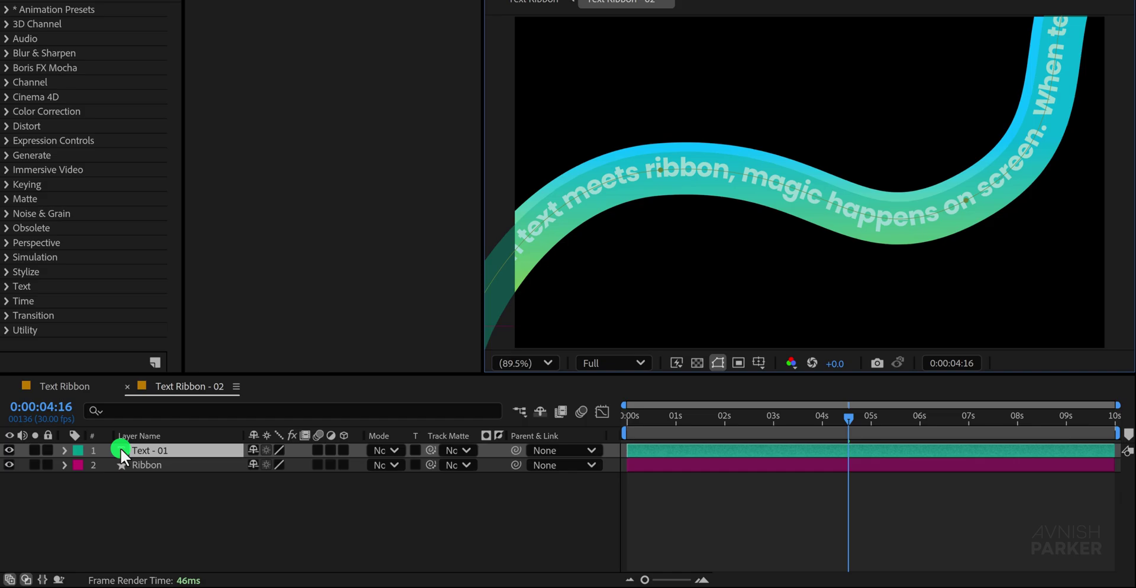
{"action": "left_click", "coordinate": [230, 496]}
{"action": "left_click_drag", "start_coordinate": [658, 417], "coordinate": [633, 419]}
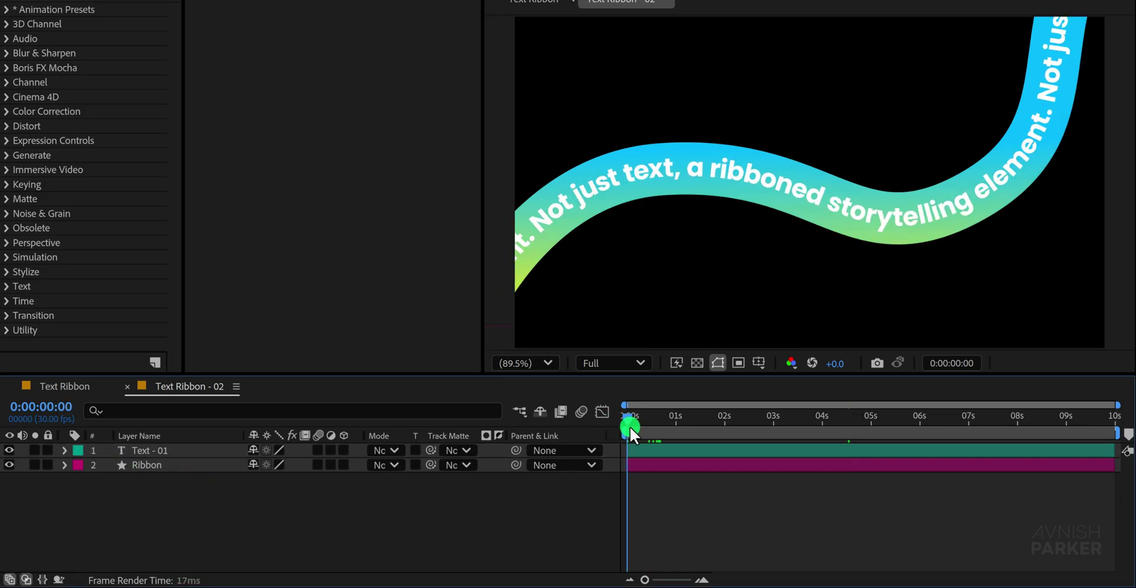
{"action": "left_click_drag", "start_coordinate": [633, 426], "coordinate": [688, 425]}
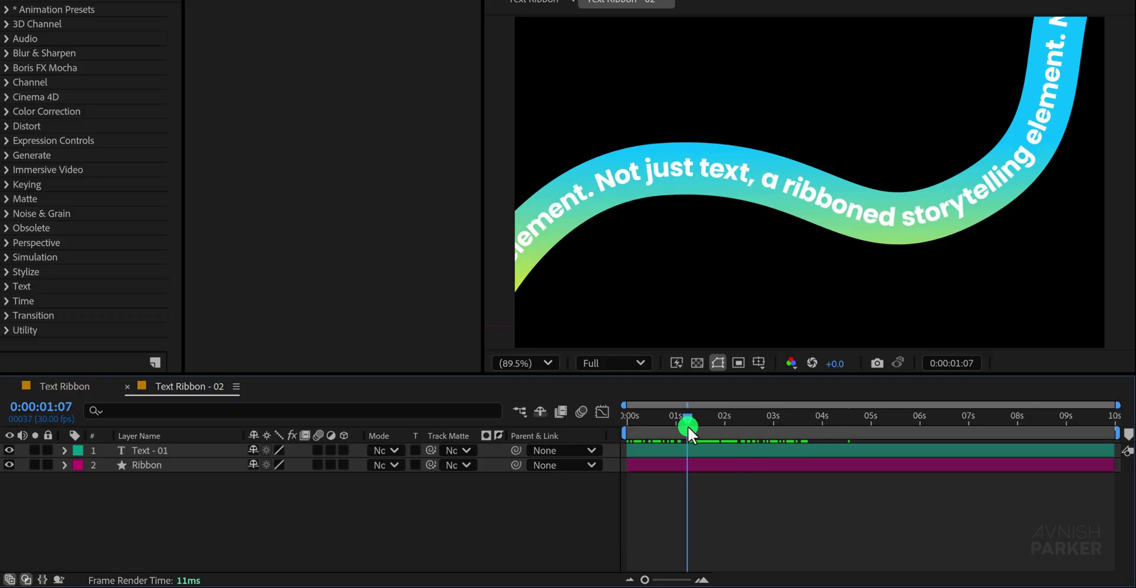
Change the First Margin expression of Text - 01 to time*-200
{"action": "left_click", "coordinate": [174, 450]}
{"action": "key", "text": "e"}
{"action": "key", "text": "e"}
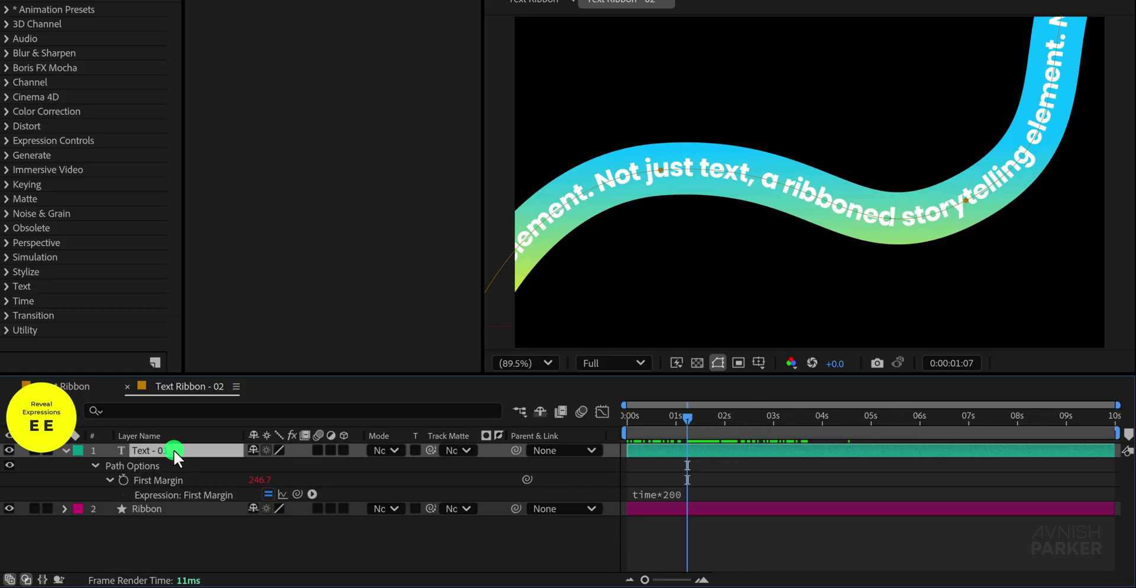
{"action": "left_click", "coordinate": [676, 493]}
{"action": "left_click", "coordinate": [747, 506]}
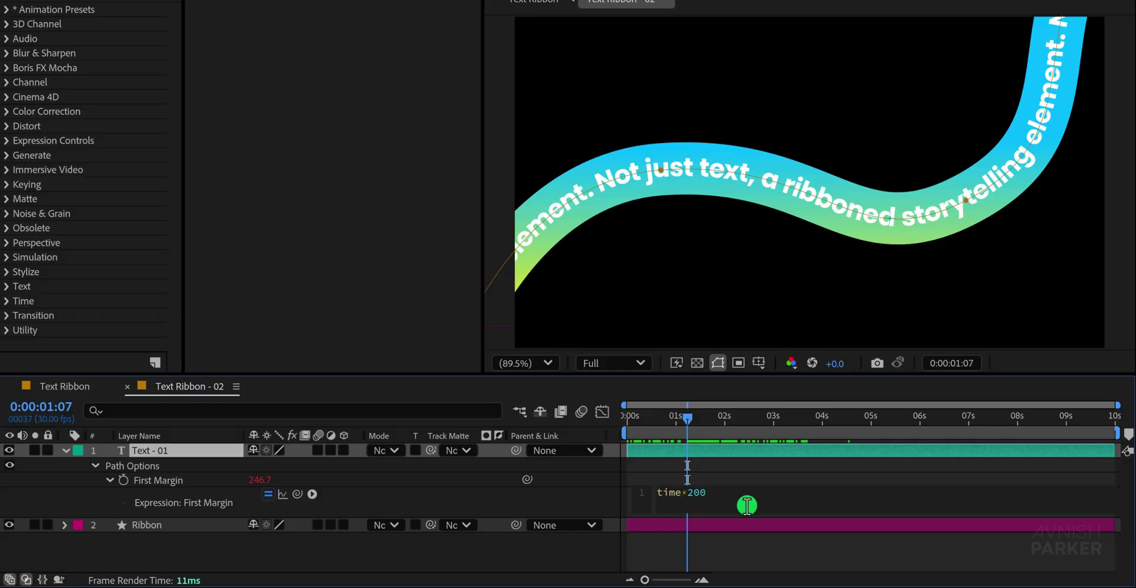
{"action": "type", "text": "-"}
{"action": "left_click", "coordinate": [574, 492]}
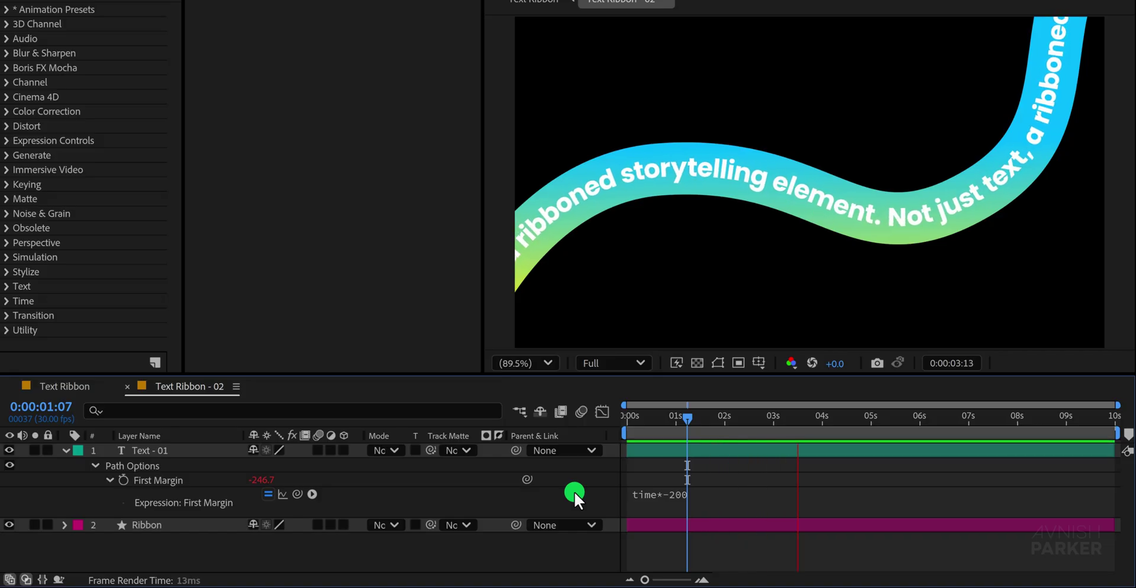
Stop the preview at 5 seconds and inspect the text path in the viewer
{"action": "left_click", "coordinate": [329, 453]}
{"action": "left_click", "coordinate": [183, 449]}
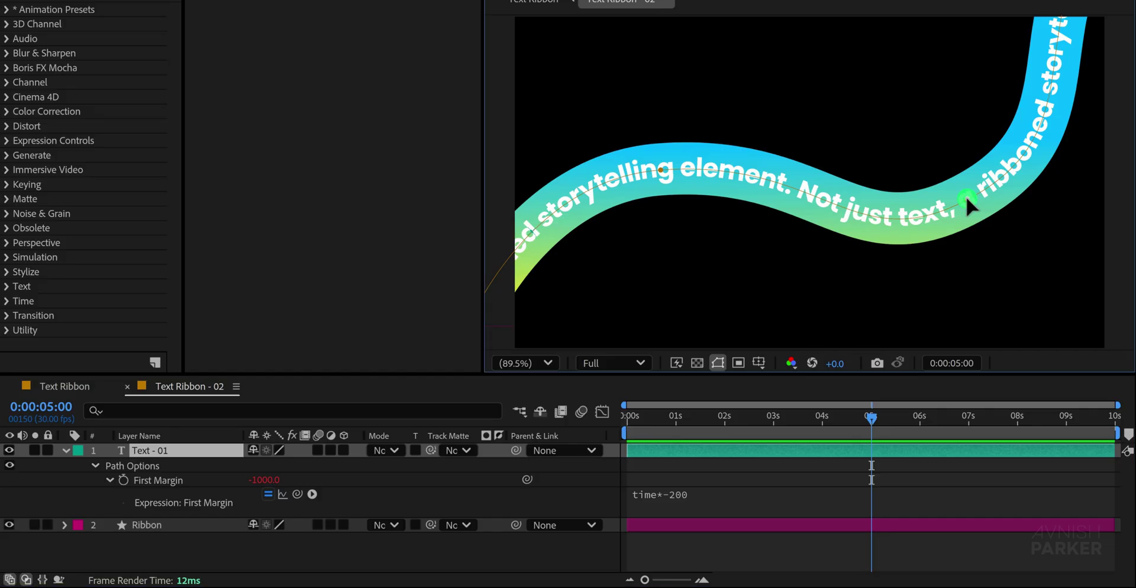
{"action": "left_click", "coordinate": [878, 243]}
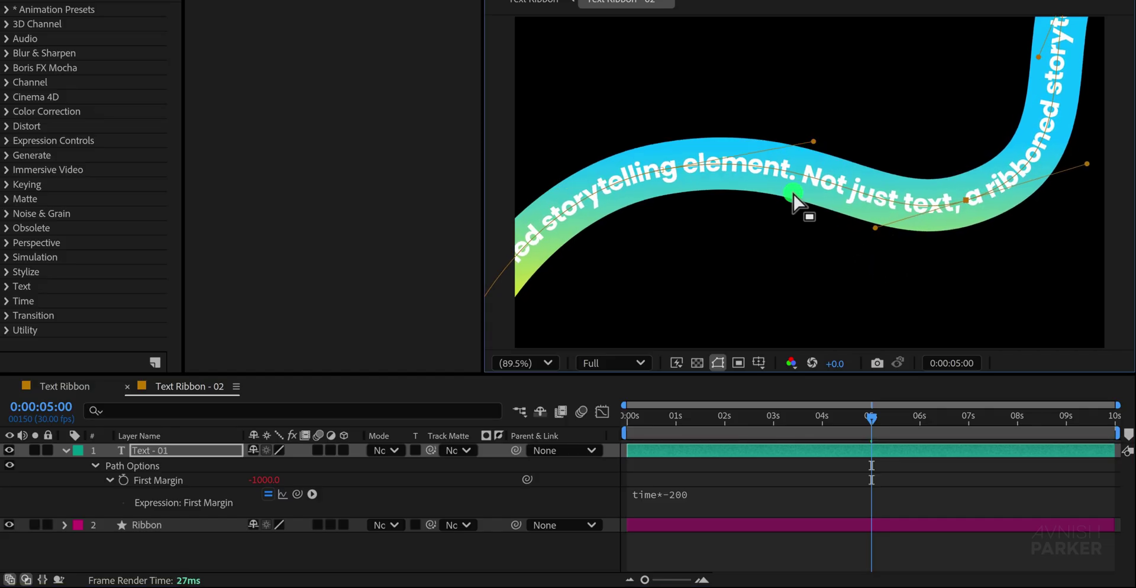
{"action": "left_click", "coordinate": [594, 554]}
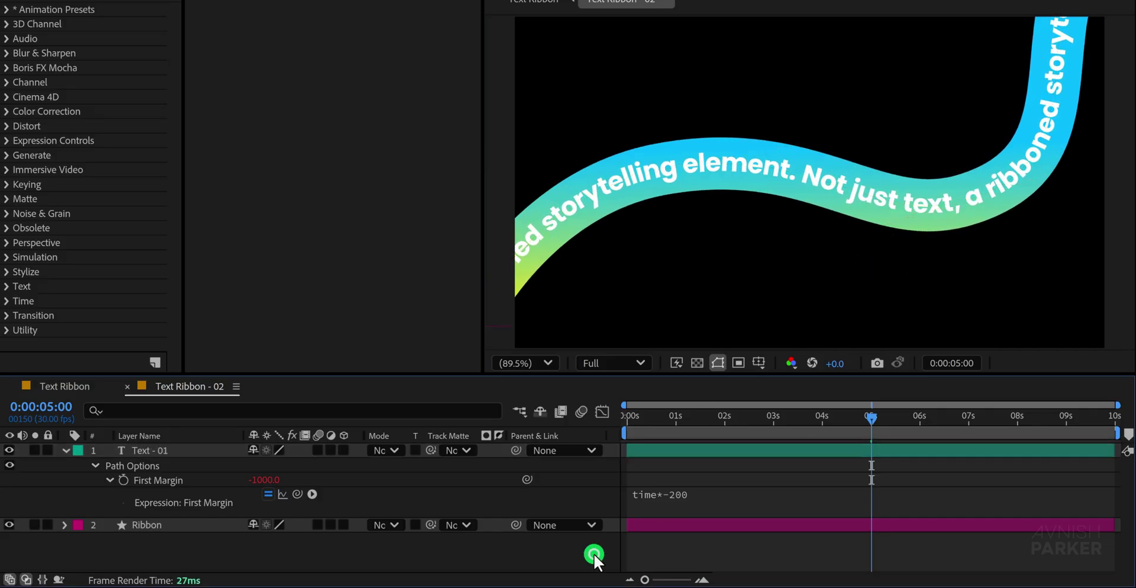
In Text Ribbon - 02, drag a path point down so the blue-green ribbon crosses the pink-orange one
{"action": "left_click", "coordinate": [92, 385]}
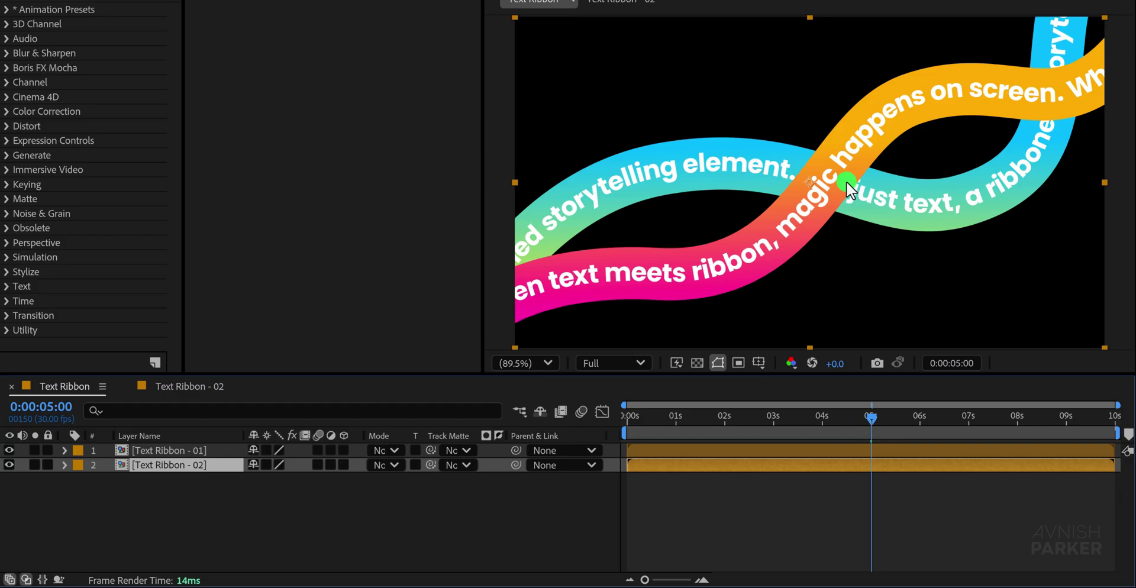
{"action": "mouse_move", "coordinate": [631, 423]}
{"action": "left_mouse_down"}
{"action": "mouse_move", "coordinate": [867, 431]}
{"action": "mouse_move", "coordinate": [730, 439]}
{"action": "mouse_move", "coordinate": [620, 434]}
{"action": "mouse_move", "coordinate": [675, 422]}
{"action": "mouse_move", "coordinate": [616, 424]}
{"action": "left_mouse_up"}
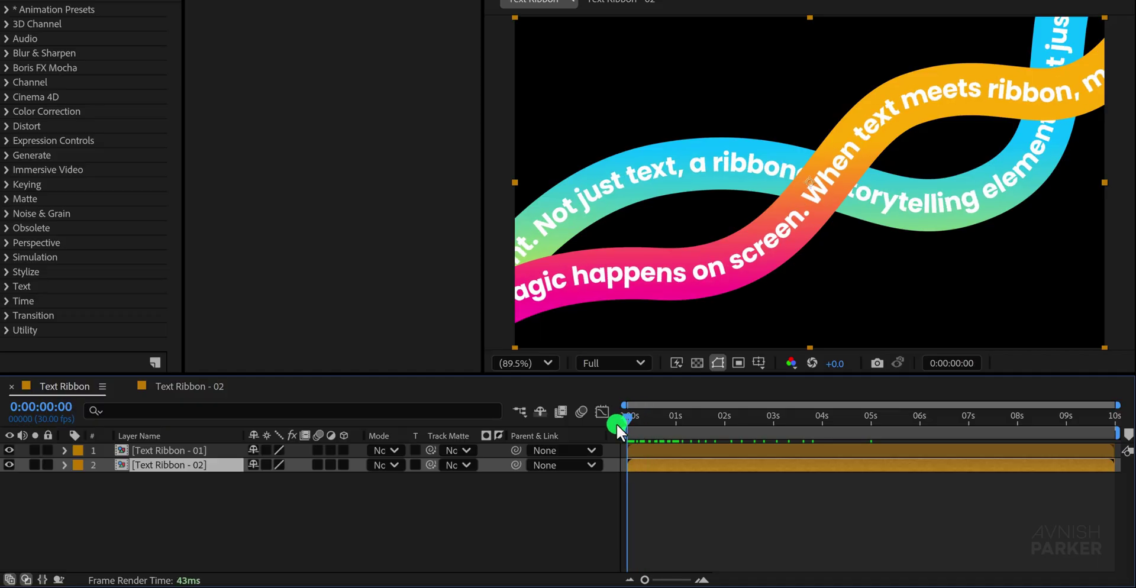
{"action": "double_click", "coordinate": [193, 447]}
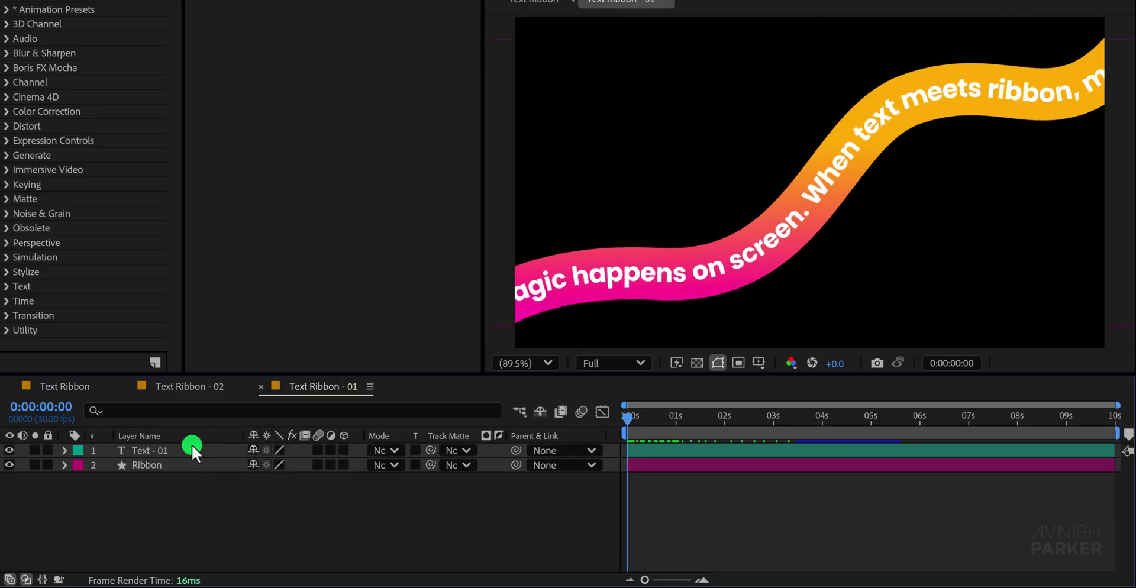
{"action": "left_click", "coordinate": [185, 385]}
{"action": "left_click", "coordinate": [190, 450]}
{"action": "left_click_drag", "start_coordinate": [659, 172], "coordinate": [672, 207]}
Try reshaping the pink-orange ribbon in Text Ribbon - 01, undo it, and return to Text Ribbon
{"action": "left_click", "coordinate": [95, 383]}
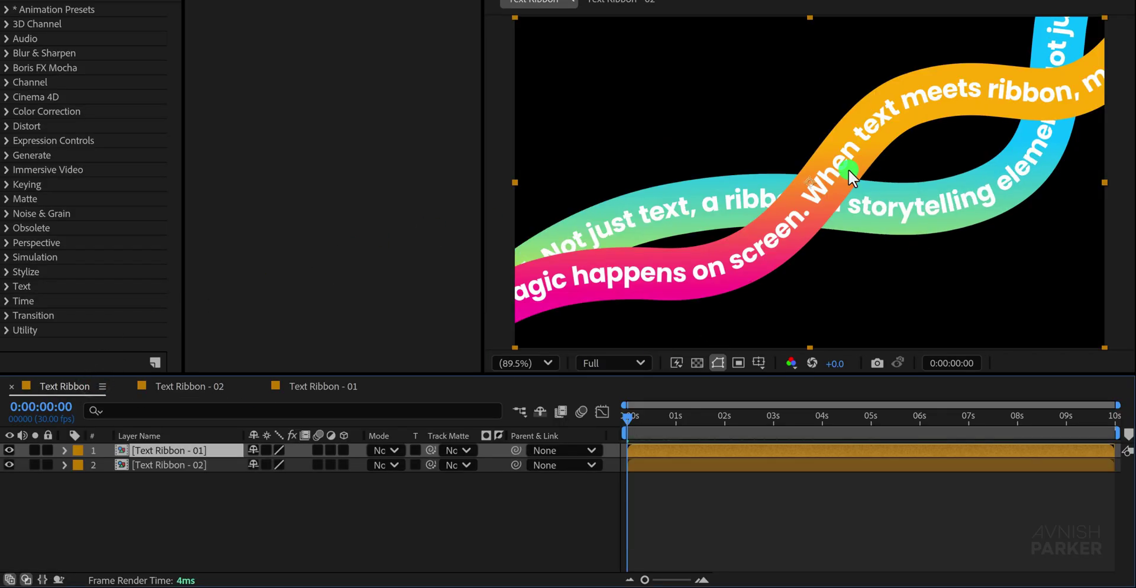
{"action": "left_click", "coordinate": [296, 388]}
{"action": "left_click", "coordinate": [931, 101]}
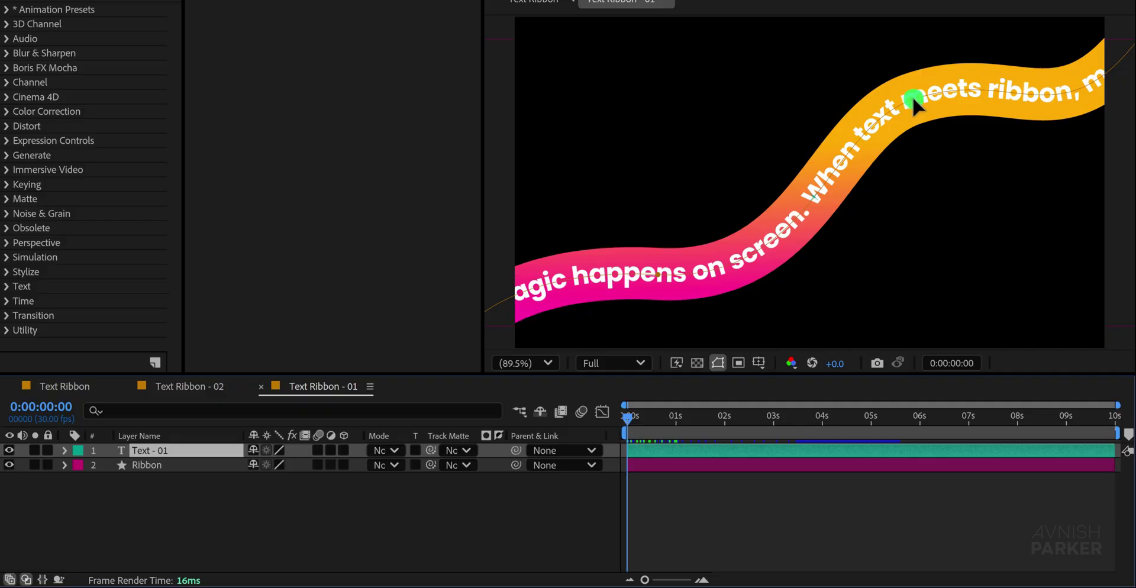
{"action": "left_click_drag", "start_coordinate": [914, 97], "coordinate": [930, 113]}
{"action": "key", "text": "ctrl+z"}
{"action": "left_click", "coordinate": [501, 325]}
{"action": "left_click", "coordinate": [94, 388]}
{"action": "left_click", "coordinate": [243, 389]}
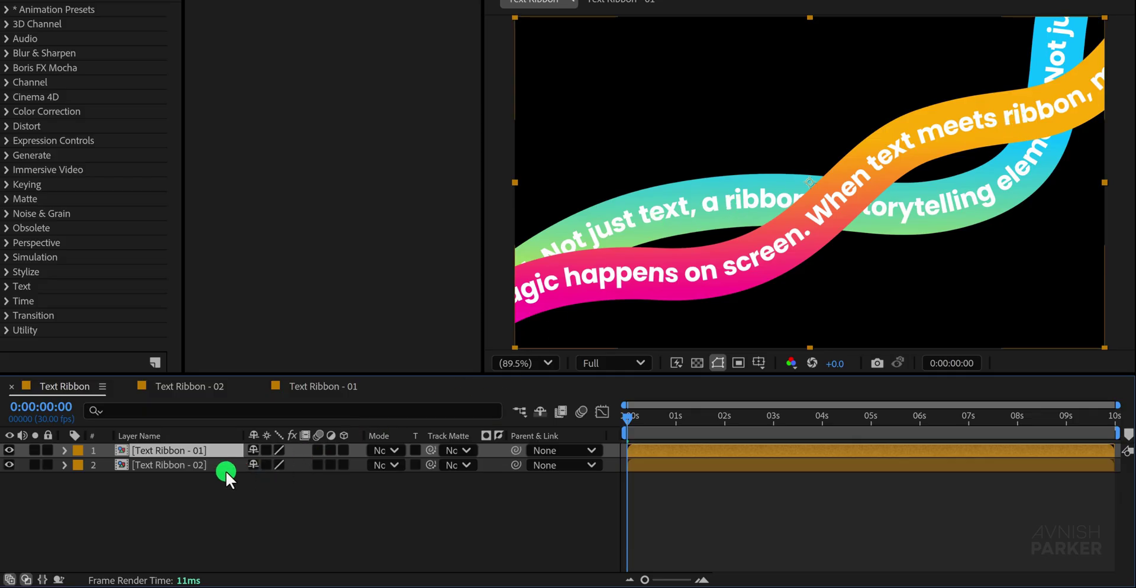
Show the Switches column and turn on 3D for Text Ribbon - 02 and Text Ribbon - 01
{"action": "left_click", "coordinate": [217, 485]}
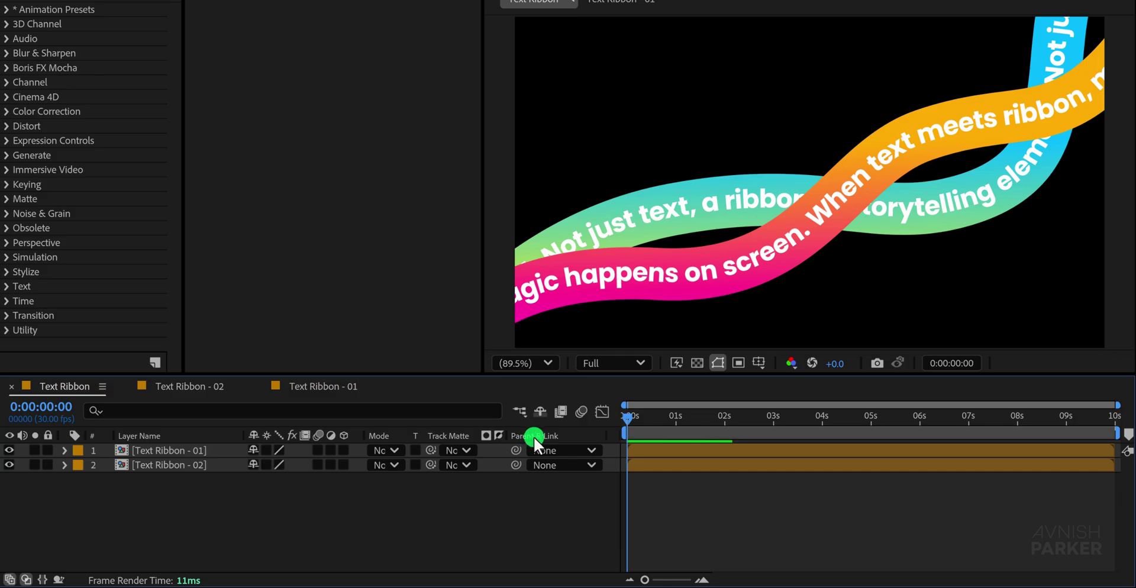
{"action": "right_click", "coordinate": [578, 433]}
{"action": "left_click", "coordinate": [664, 491]}
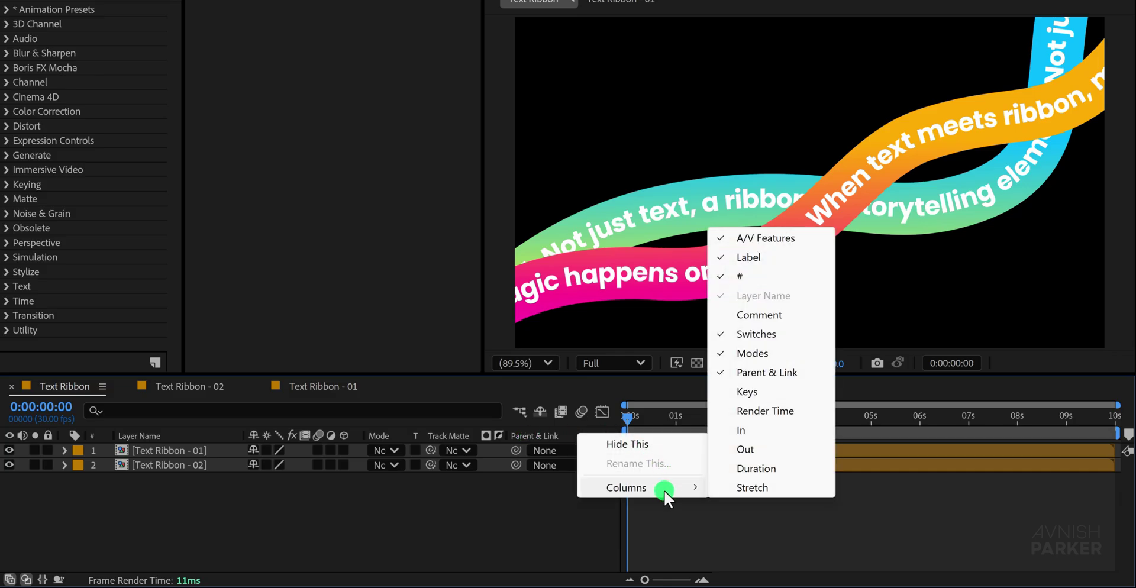
{"action": "left_click", "coordinate": [774, 335]}
{"action": "left_click", "coordinate": [422, 448]}
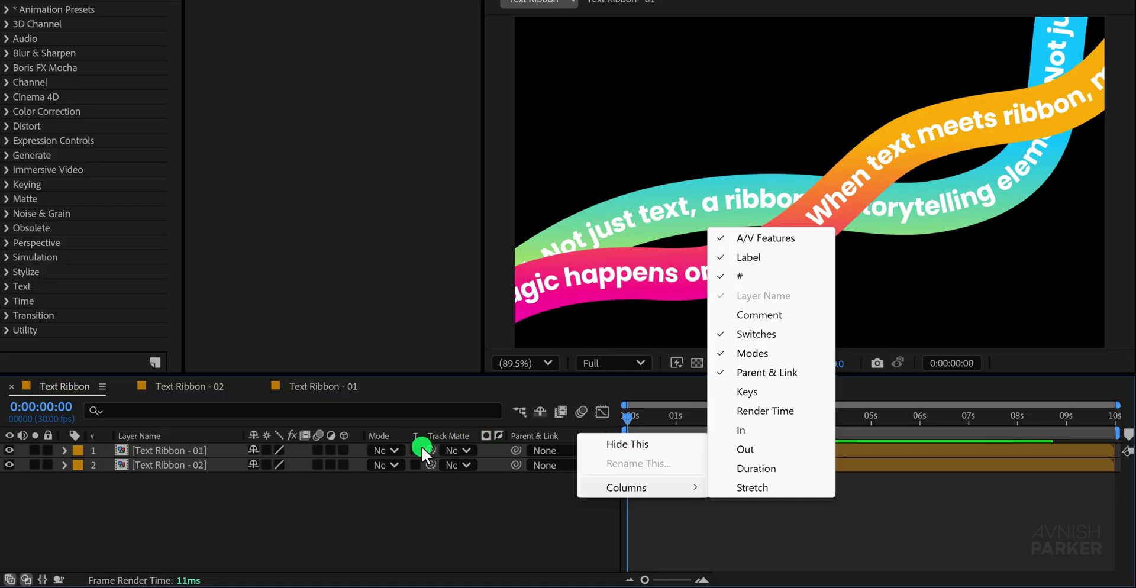
{"action": "left_click", "coordinate": [343, 464]}
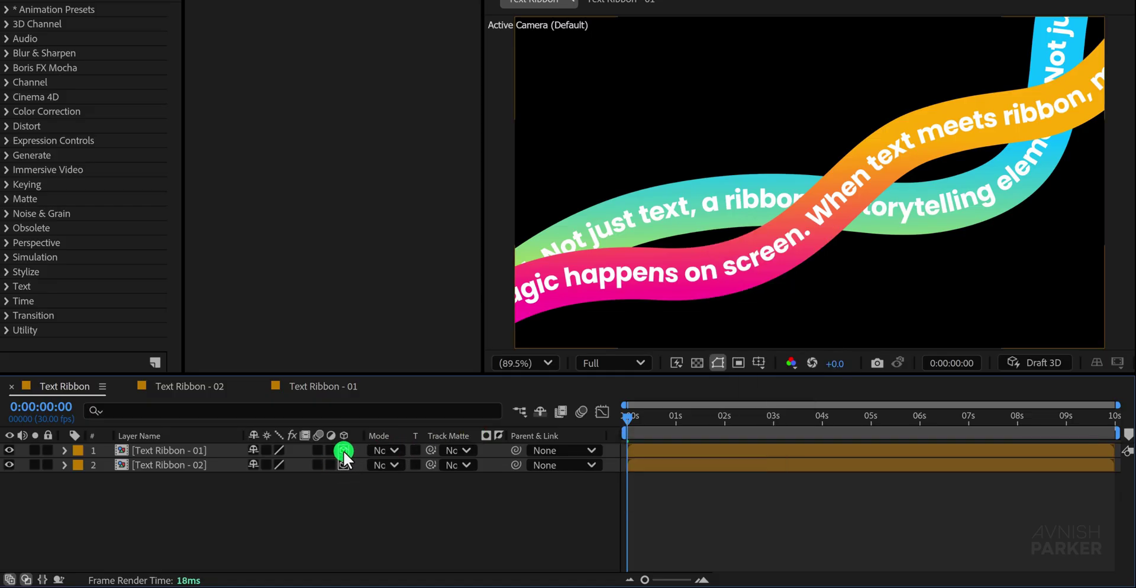
{"action": "left_click", "coordinate": [344, 450]}
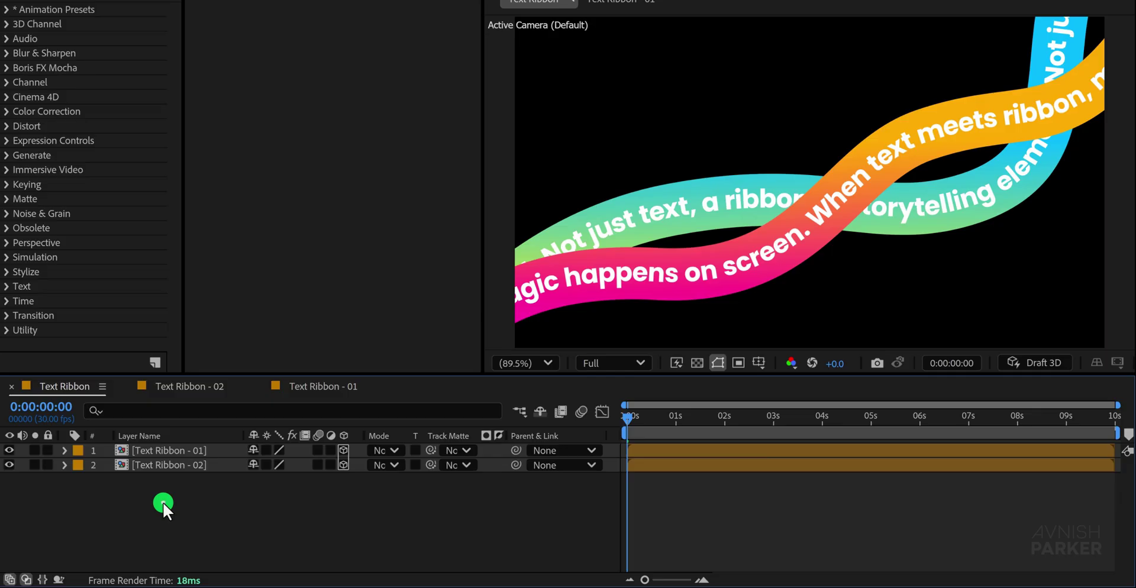
Set Text Ribbon - 02's X Rotation to 1°
{"action": "left_click", "coordinate": [168, 465]}
{"action": "key", "text": "r"}
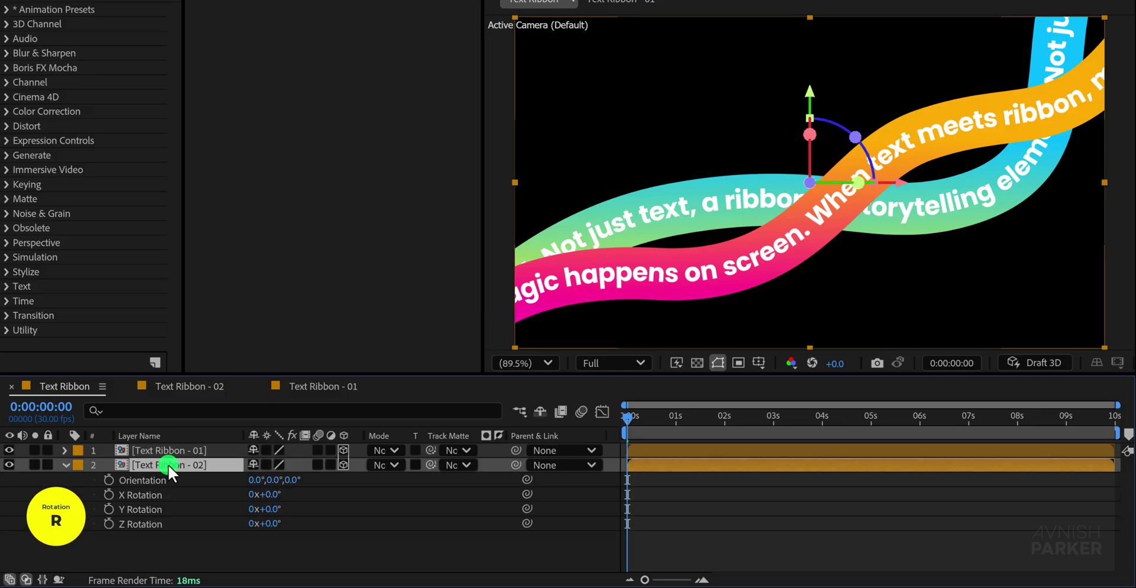
{"action": "left_click", "coordinate": [273, 494]}
{"action": "type", "text": "1"}
{"action": "key", "text": "Down"}
{"action": "key", "text": "Down"}
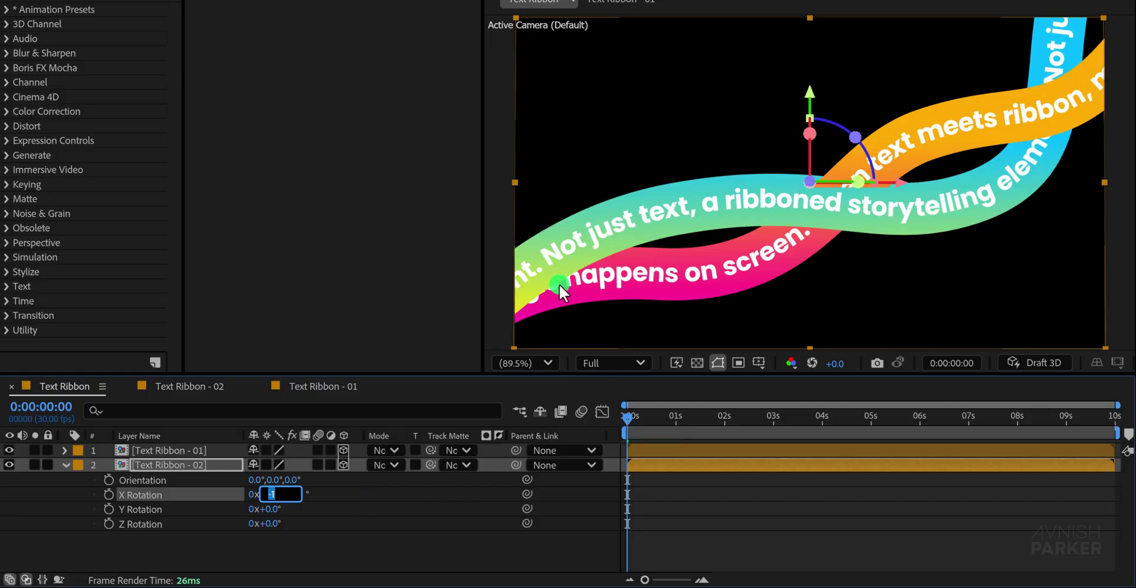
{"action": "key", "text": "Up"}
{"action": "key", "text": "Up"}
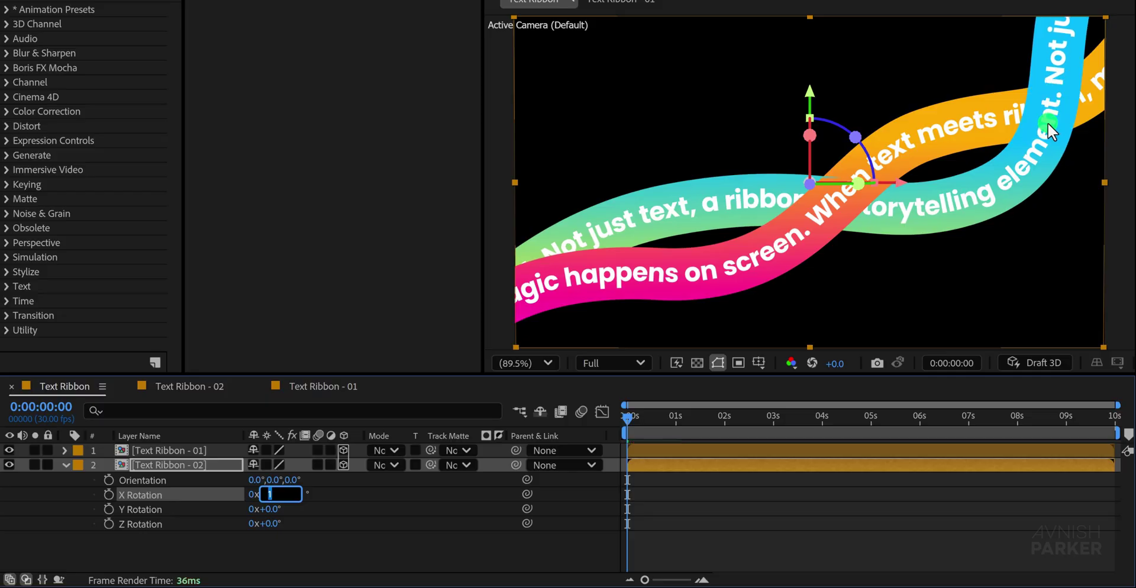
{"action": "scroll", "coordinate": [829, 173], "scroll_direction": "up", "scroll_amount": 1}
{"action": "scroll", "coordinate": [828, 172], "scroll_direction": "up", "scroll_amount": 2}
{"action": "scroll", "coordinate": [893, 177], "scroll_direction": "down", "scroll_amount": 1}
{"action": "scroll", "coordinate": [857, 172], "scroll_direction": "up", "scroll_amount": 1}
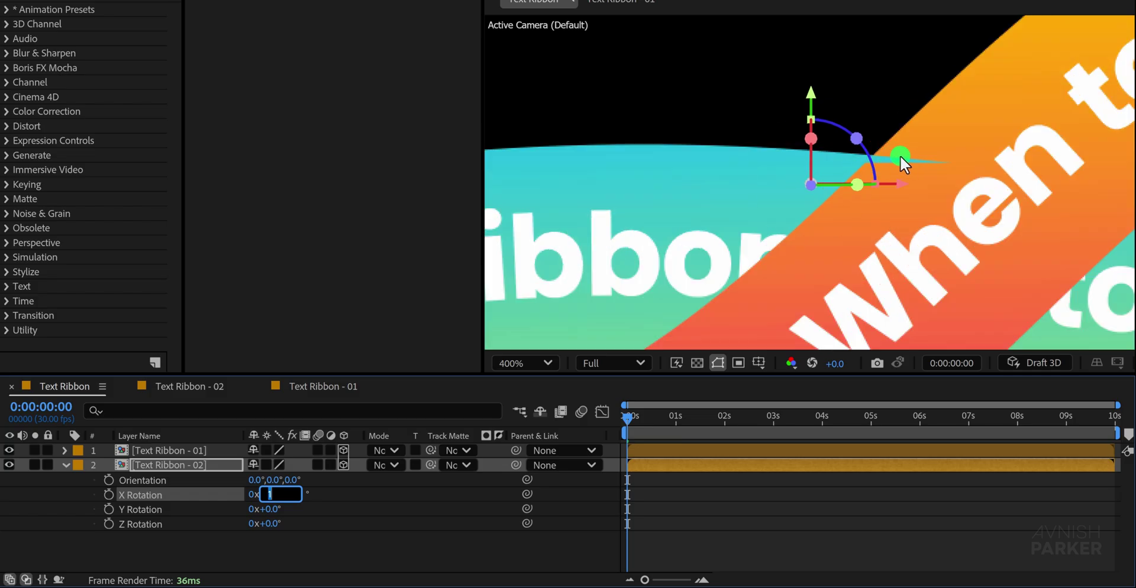
{"action": "scroll", "coordinate": [880, 195], "scroll_direction": "down", "scroll_amount": 2}
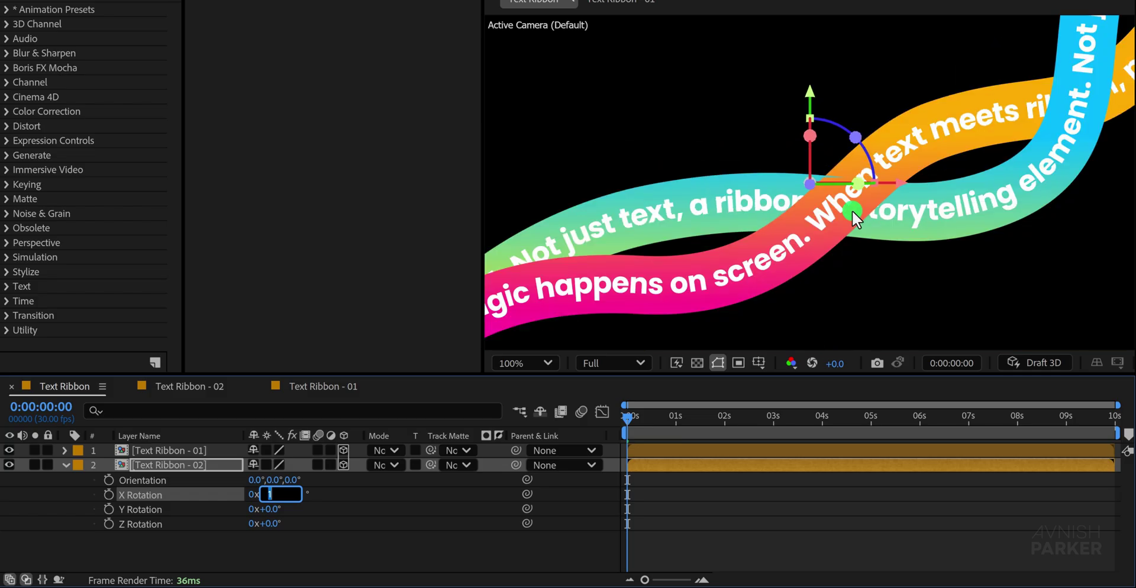
{"action": "key", "text": "Return"}
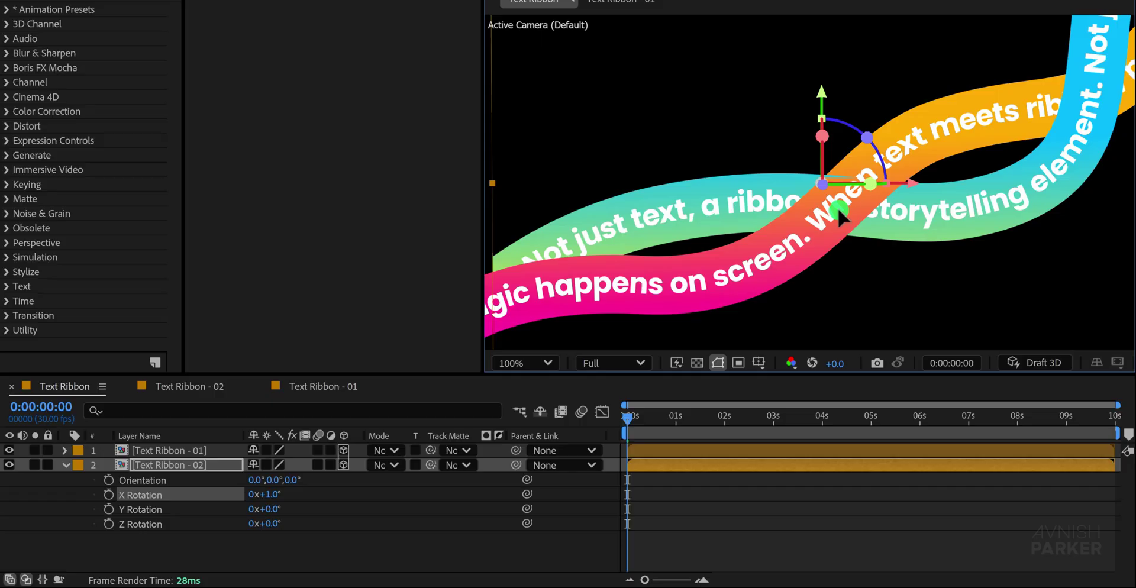
Nudge the blue-green ribbon's position so the ribbons interweave, then preview the animation
{"action": "left_click_drag", "start_coordinate": [819, 216], "coordinate": [812, 214]}
{"action": "left_click", "coordinate": [825, 211]}
{"action": "scroll", "coordinate": [828, 204], "scroll_direction": "up", "scroll_amount": 2}
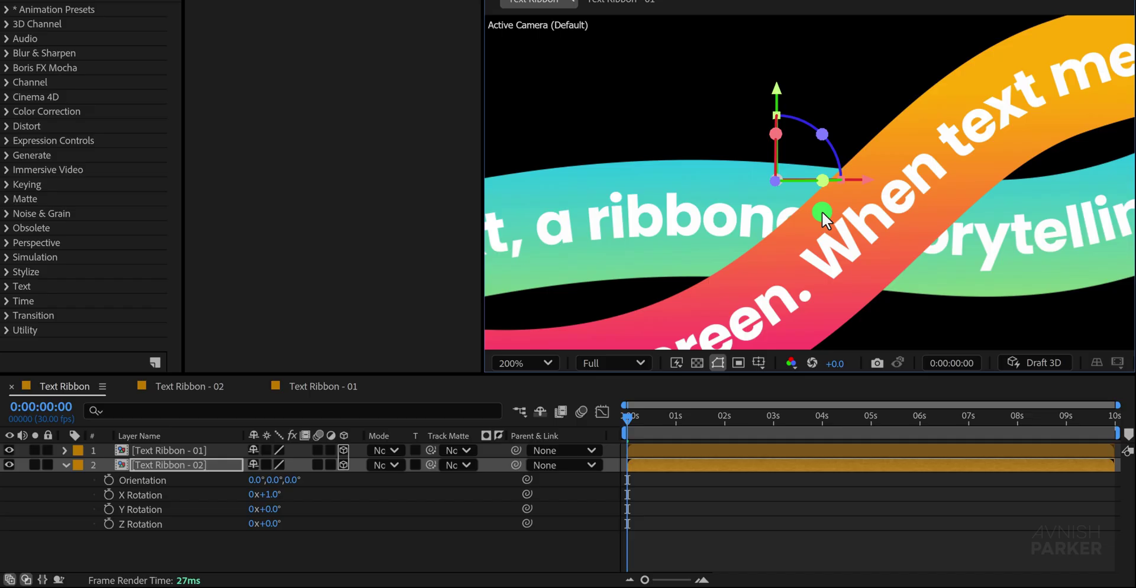
{"action": "mouse_move", "coordinate": [822, 211]}
{"action": "left_mouse_down"}
{"action": "mouse_move", "coordinate": [813, 209]}
{"action": "mouse_move", "coordinate": [846, 213]}
{"action": "mouse_move", "coordinate": [818, 209]}
{"action": "left_mouse_up"}
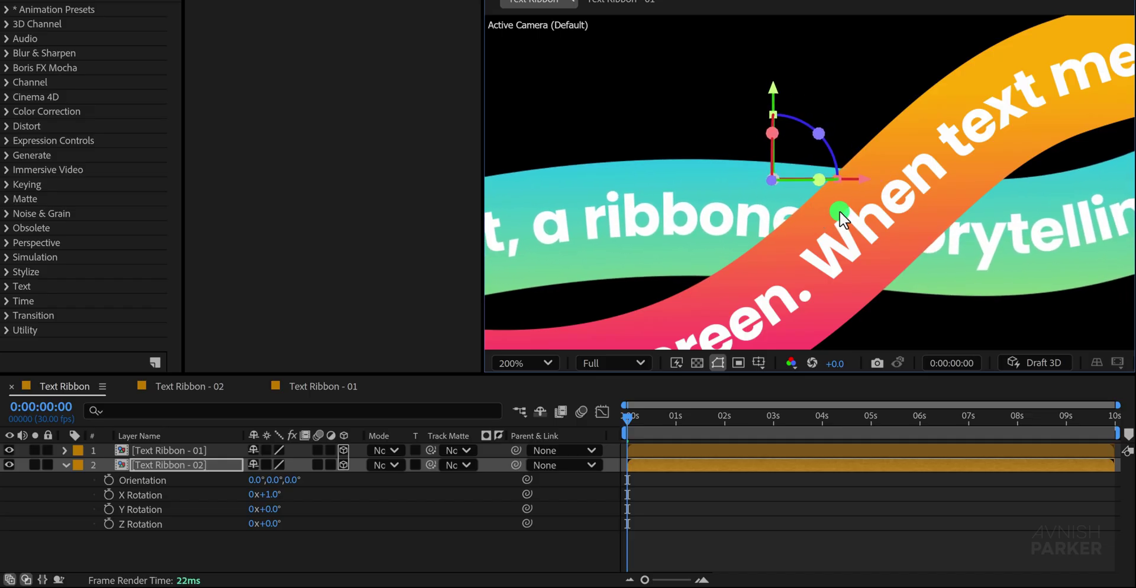
{"action": "left_click", "coordinate": [527, 363]}
{"action": "left_click", "coordinate": [549, 50]}
{"action": "left_click", "coordinate": [519, 553]}
{"action": "key", "text": "space"}
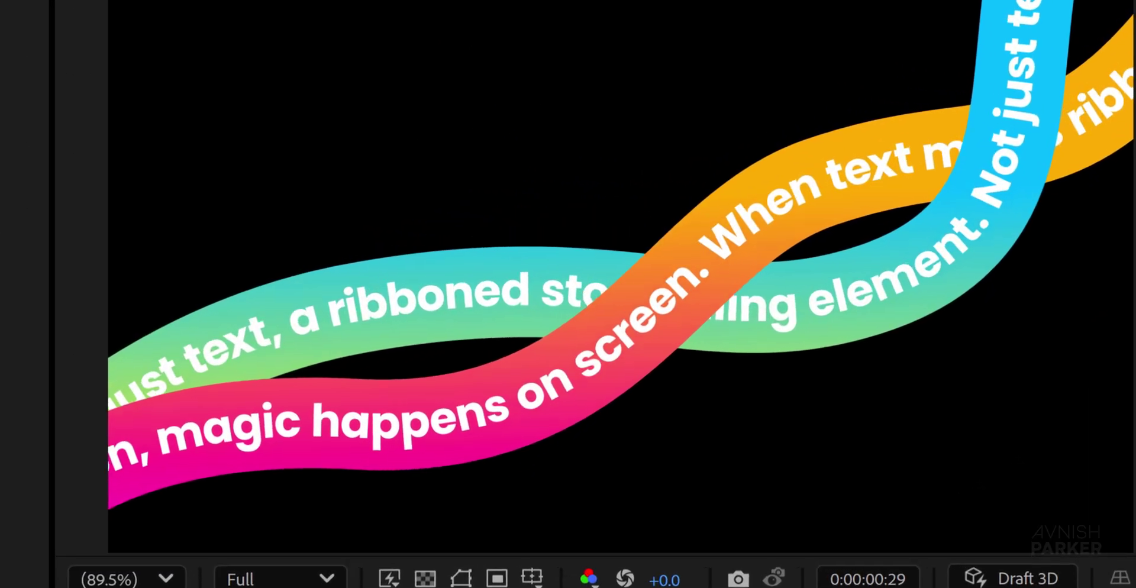